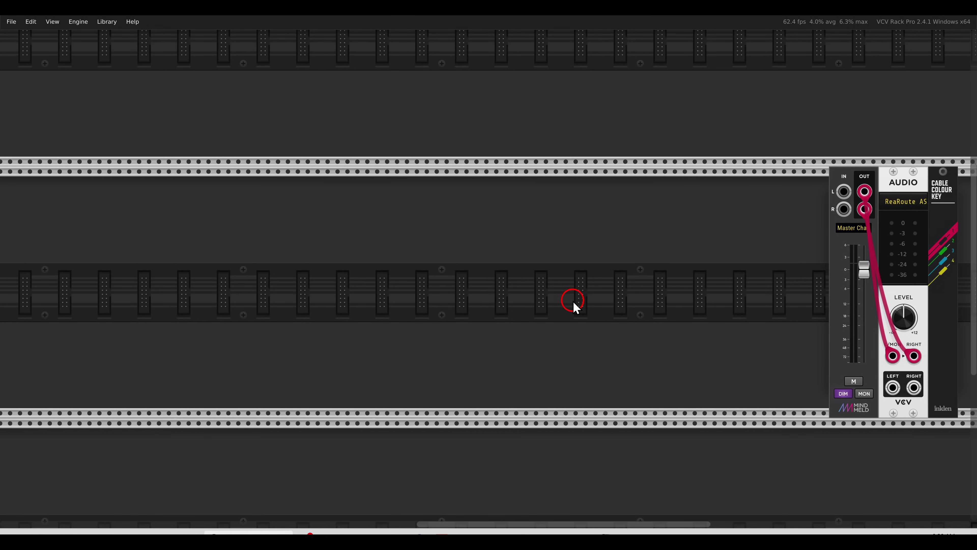
# Step: Check the Portastudio reference photo, and add a sickoLooper5 module to the empty middle rack row
pyautogui.hotkey('alt', 'Tab')
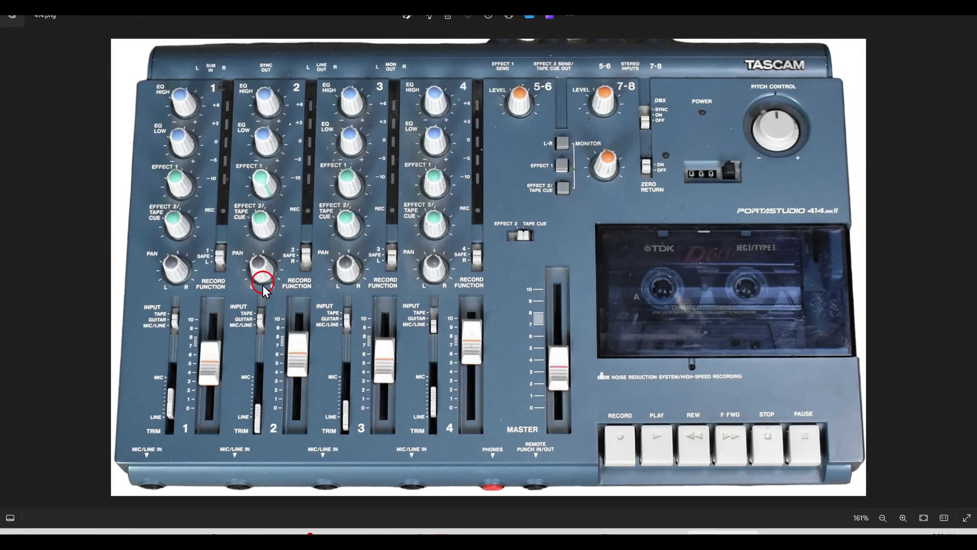
pyautogui.hotkey('alt', 'Tab')
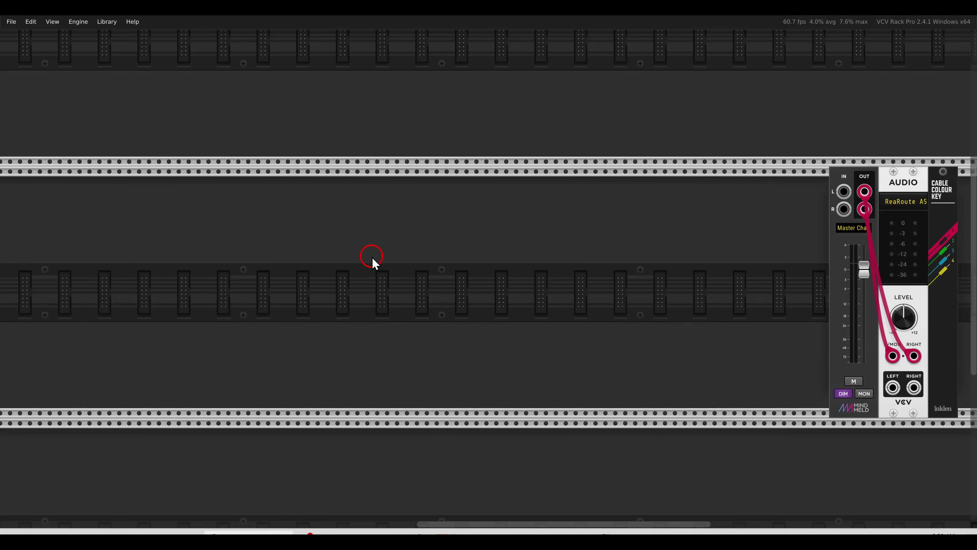
pyautogui.rightClick(372, 257)
pyautogui.moveTo(455, 173); pyautogui.dragTo(439, 271)
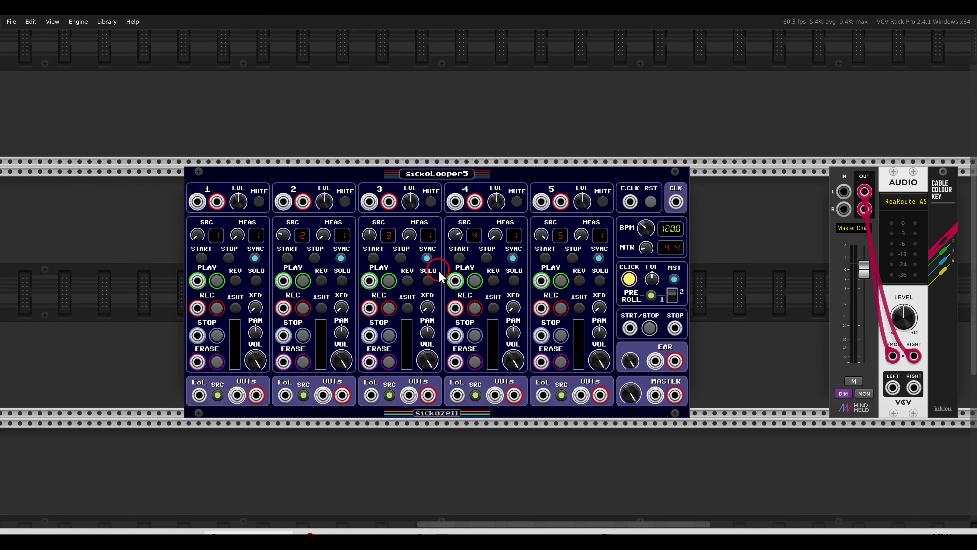
pyautogui.keyDown('ctrl'); pyautogui.scroll(2, 456, 334); pyautogui.keyUp('ctrl')
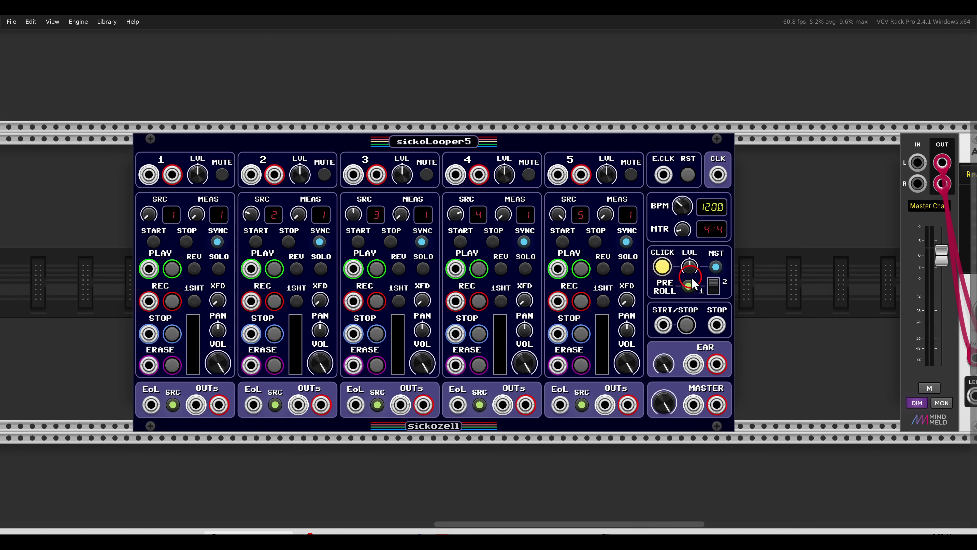
# Step: Add a REX-MIX mixer module between the looper and the master channel
pyautogui.moveTo(737, 147)
pyautogui.mouseDown()
pyautogui.moveTo(686, 257)
pyautogui.moveTo(759, 170)
pyautogui.moveTo(739, 151)
pyautogui.mouseUp()
pyautogui.moveTo(712, 156); pyautogui.dragTo(535, 156)
pyautogui.doubleClick(622, 208)
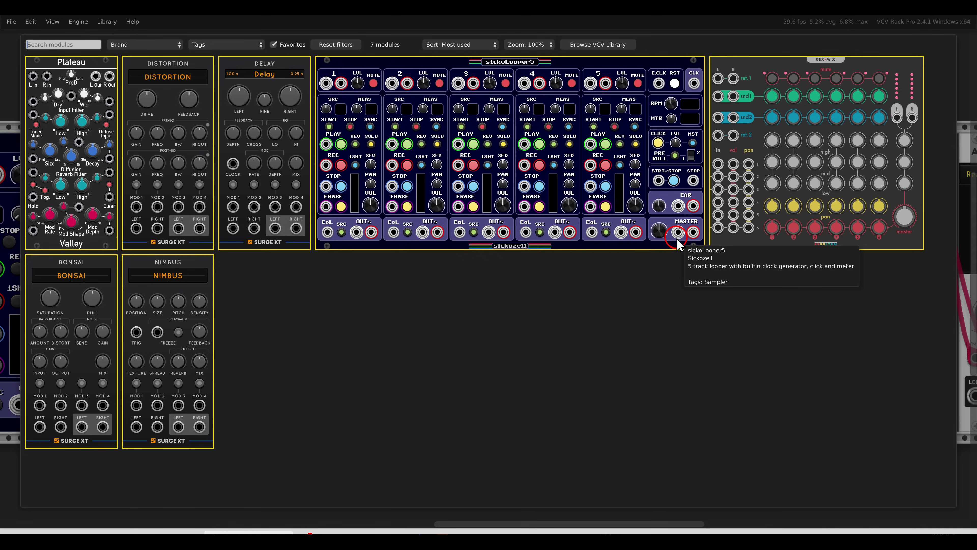
pyautogui.click(771, 167)
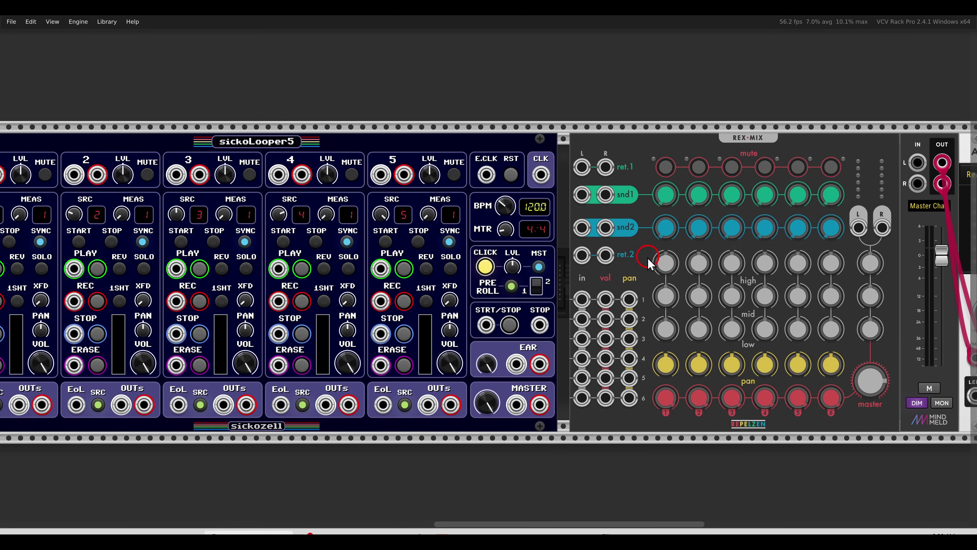
# Step: Examine the EQ, effect send and pan controls of channel 1 on the Portastudio photo for comparison with the mixer module
pyautogui.moveTo(677, 262)
pyautogui.hotkey('alt', 'Tab')
pyautogui.moveTo(206, 82)
pyautogui.mouseDown()
pyautogui.moveTo(173, 79)
pyautogui.moveTo(165, 150)
pyautogui.moveTo(188, 92)
pyautogui.mouseUp()
pyautogui.moveTo(208, 172)
pyautogui.mouseDown()
pyautogui.moveTo(216, 208)
pyautogui.moveTo(205, 175)
pyautogui.mouseUp()
pyautogui.moveTo(191, 245)
pyautogui.mouseDown()
pyautogui.moveTo(172, 243)
pyautogui.moveTo(188, 247)
pyautogui.mouseUp()
pyautogui.press('Escape')
pyautogui.hotkey('alt', 'Tab')
# Step: Patch the left outputs of looper tracks 1 to 4 into mixer inputs 1 to 4, and the right EAR output into input 5
pyautogui.moveTo(307, 200); pyautogui.dragTo(398, 180)
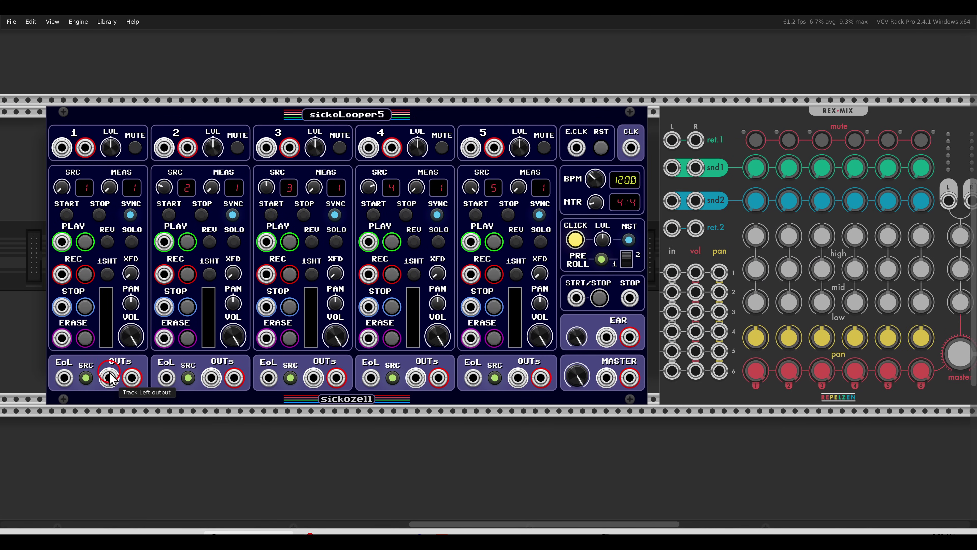
pyautogui.moveTo(109, 378); pyautogui.dragTo(672, 272)
pyautogui.moveTo(211, 378); pyautogui.dragTo(672, 292)
pyautogui.moveTo(314, 379); pyautogui.dragTo(417, 378)
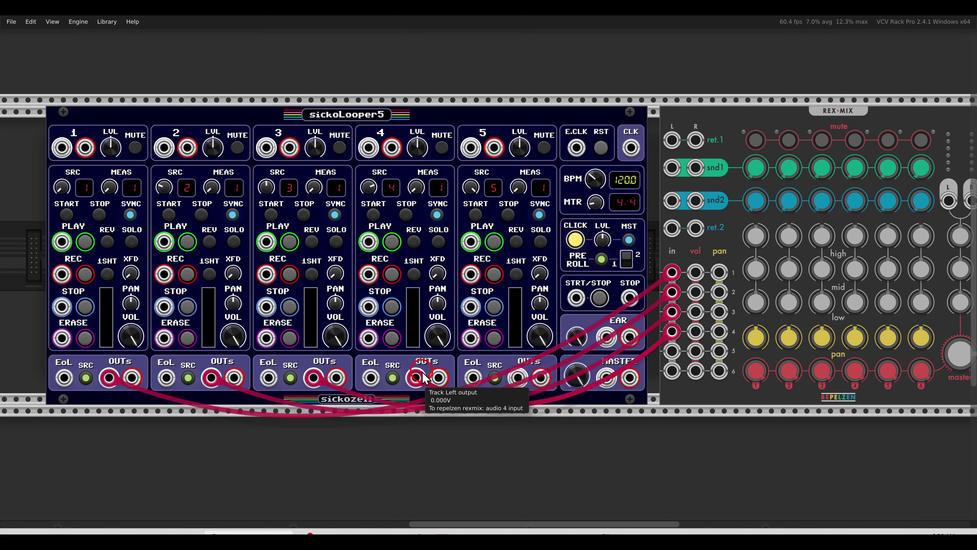
pyautogui.moveTo(640, 226)
pyautogui.mouseDown()
pyautogui.moveTo(550, 231)
pyautogui.moveTo(602, 283)
pyautogui.moveTo(624, 234)
pyautogui.mouseUp()
pyautogui.press('Escape')
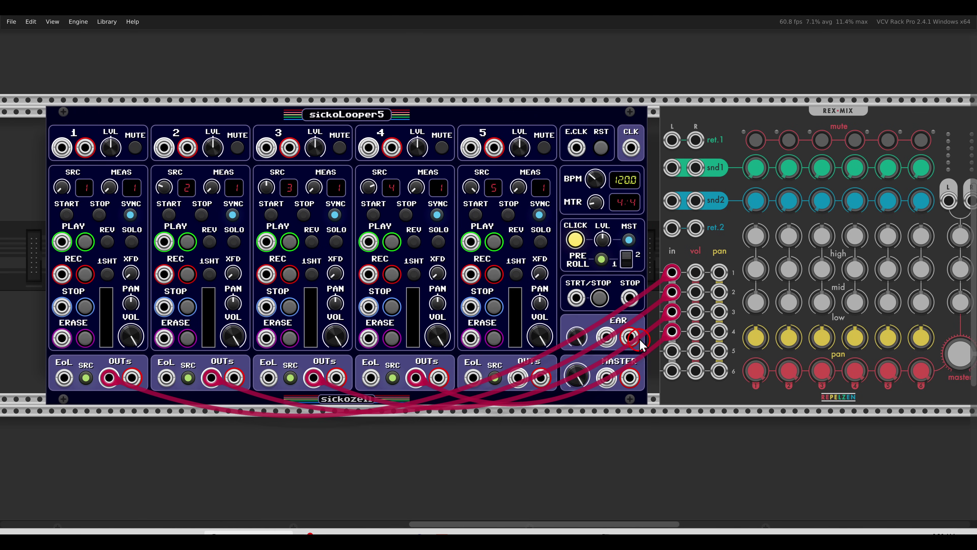
pyautogui.moveTo(632, 337); pyautogui.dragTo(672, 351)
# Step: Add a Surge XT Delay module in the row above the mixer and turn its Mix up to maximum
pyautogui.moveTo(686, 401); pyautogui.dragTo(539, 400)
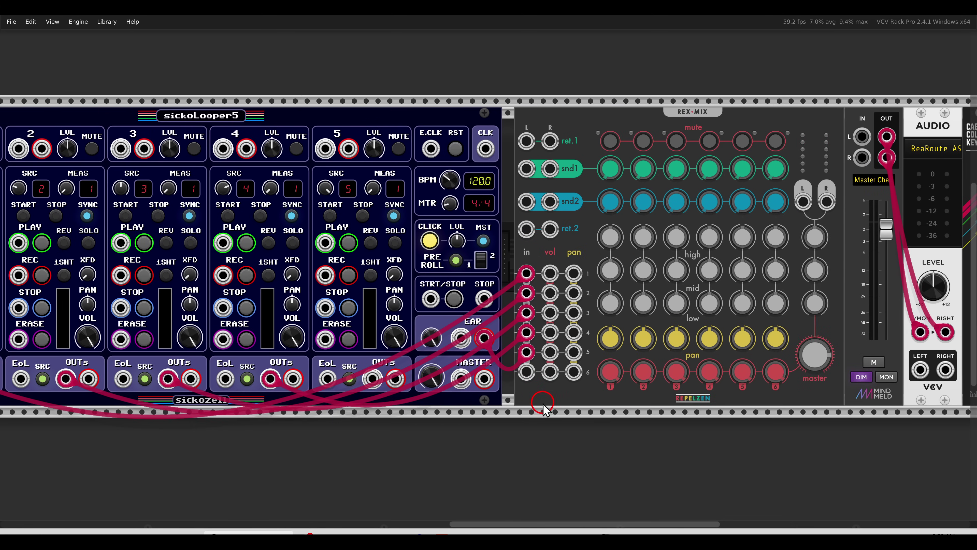
pyautogui.scroll(5, 509, 305)
pyautogui.rightClick(508, 306)
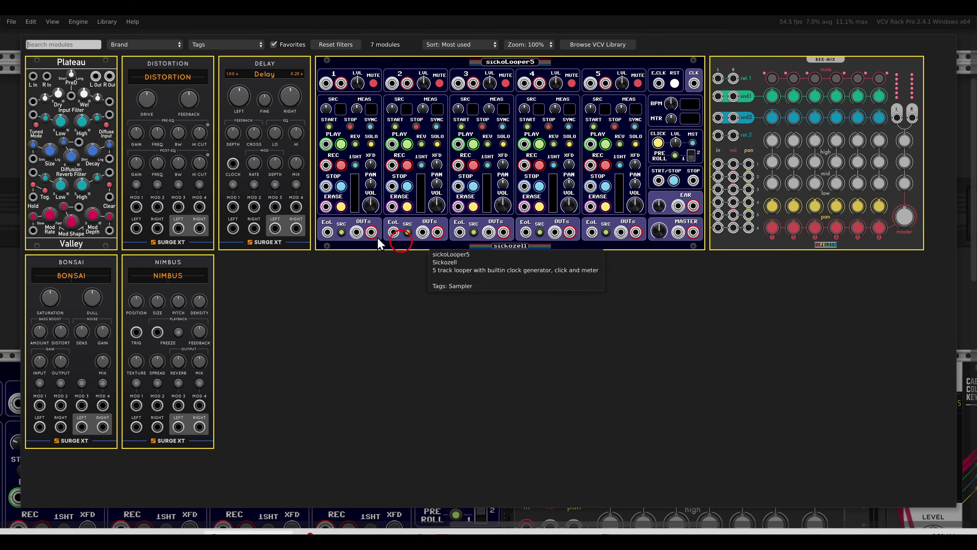
pyautogui.moveTo(262, 115); pyautogui.dragTo(556, 182)
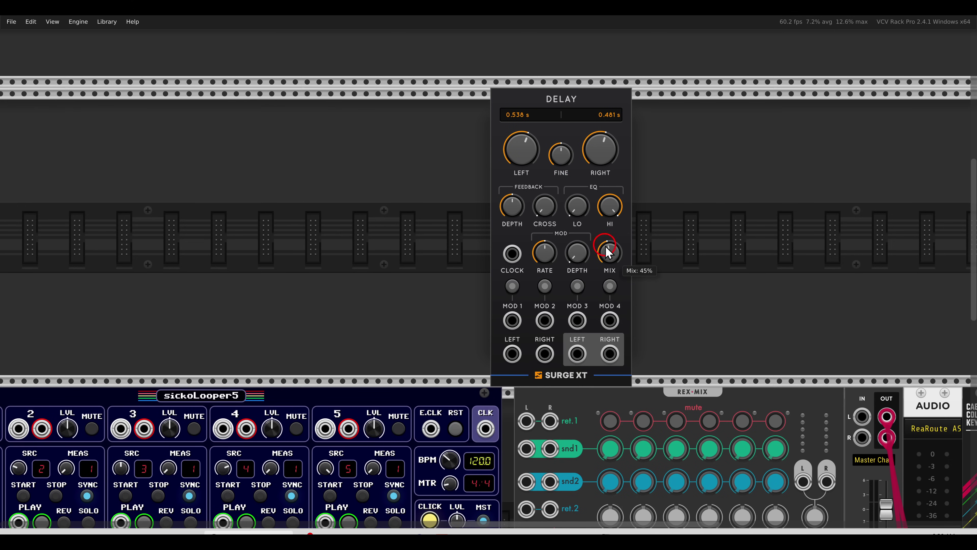
pyautogui.moveTo(607, 251); pyautogui.dragTo(595, 217)
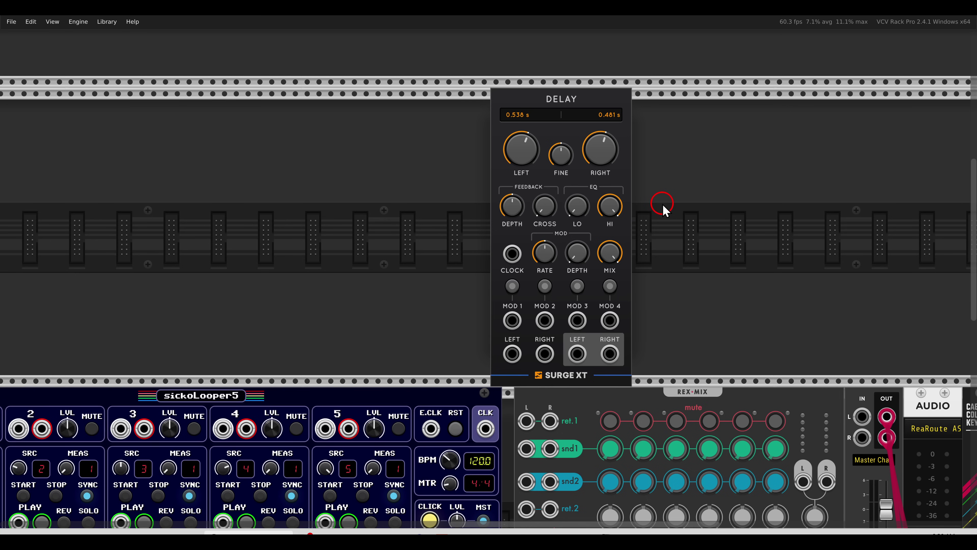
# Step: Patch the looper's CLK output into the Delay's clock input with a blue cable
pyautogui.moveTo(700, 262); pyautogui.dragTo(590, 215)
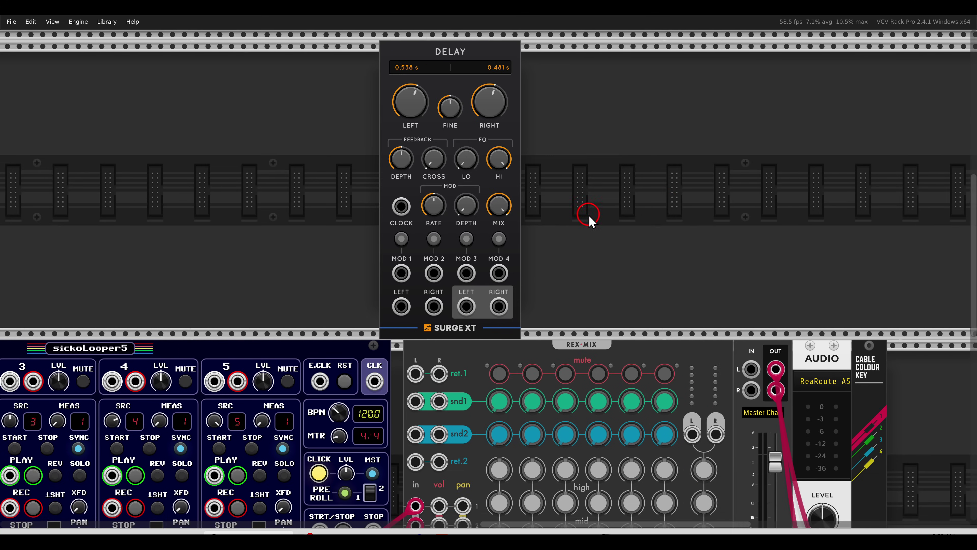
pyautogui.moveTo(580, 252); pyautogui.dragTo(625, 260)
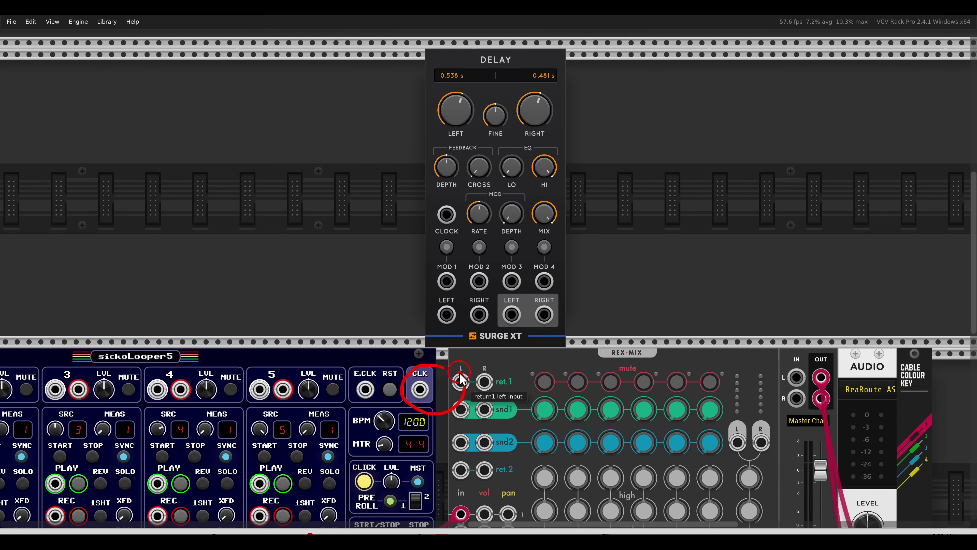
pyautogui.press('3')
pyautogui.moveTo(421, 389); pyautogui.dragTo(447, 215)
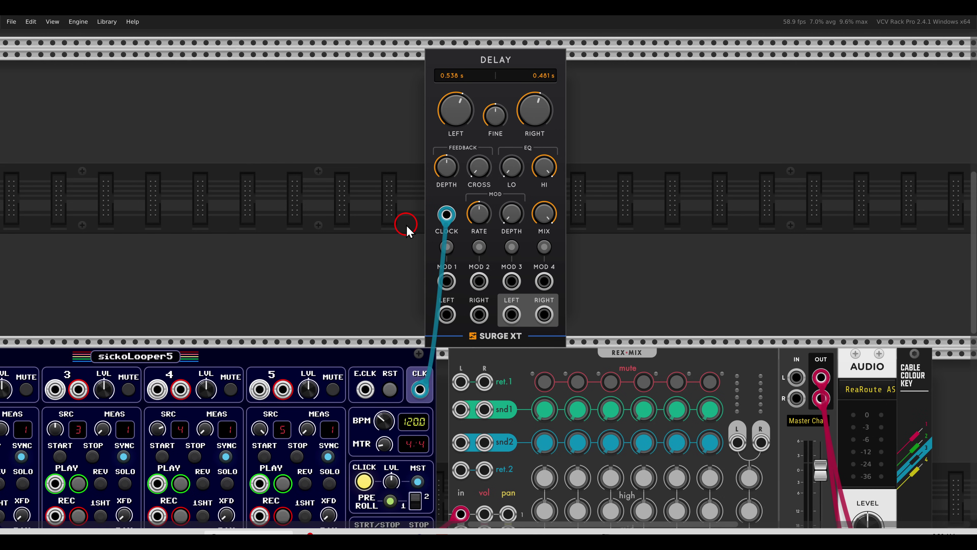
# Step: Add a Surge XT Distortion module beside the Delay and patch the Delay's left and right outputs into its inputs
pyautogui.moveTo(665, 156); pyautogui.dragTo(605, 167)
pyautogui.rightClick(604, 181)
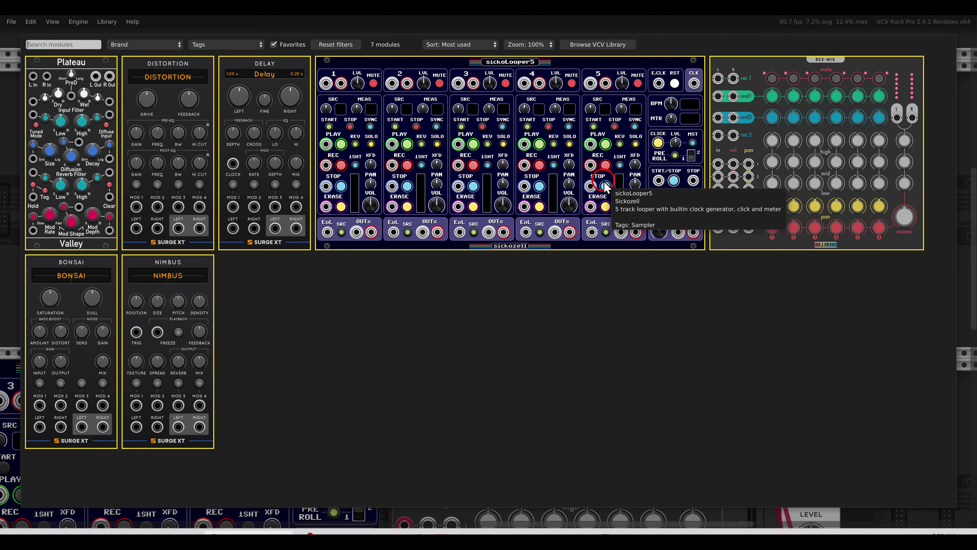
pyautogui.click(174, 149)
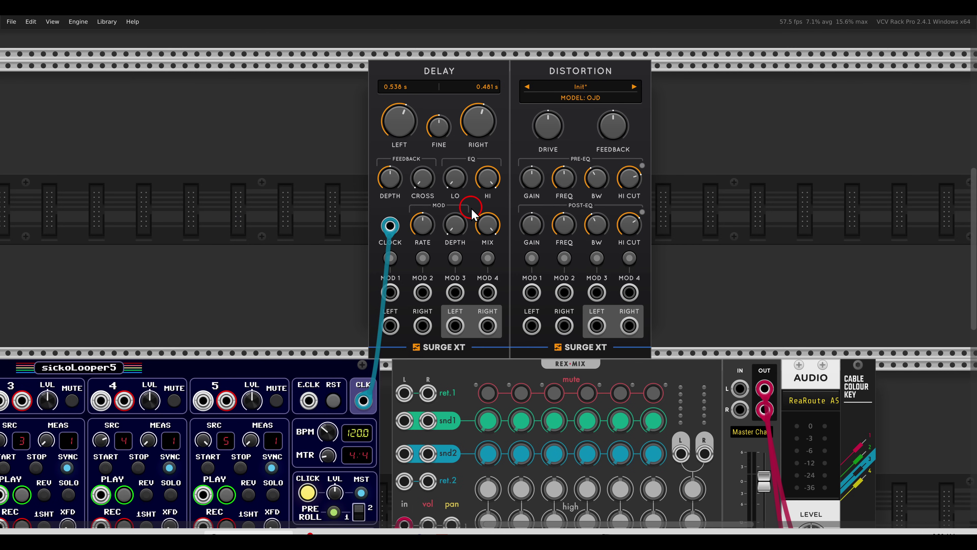
pyautogui.rightClick(455, 326)
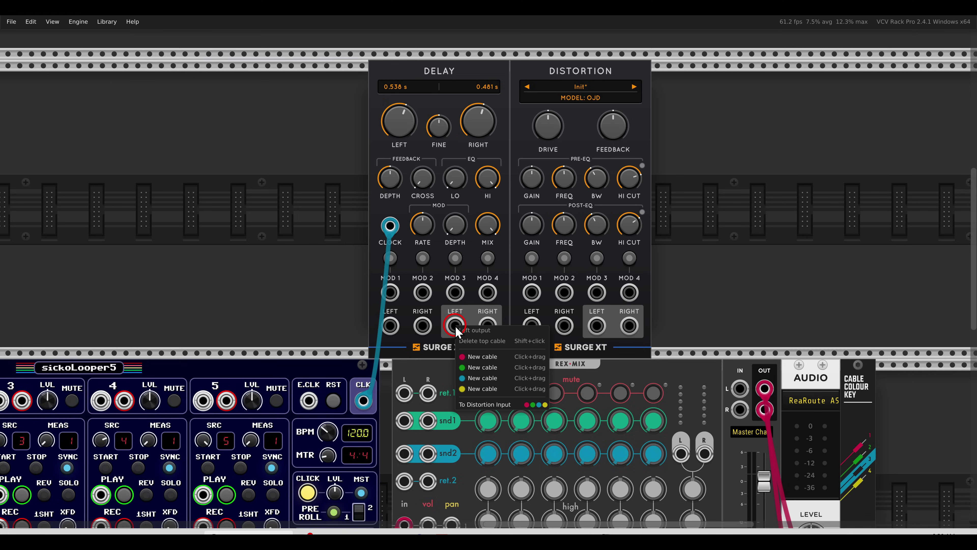
pyautogui.click(477, 411)
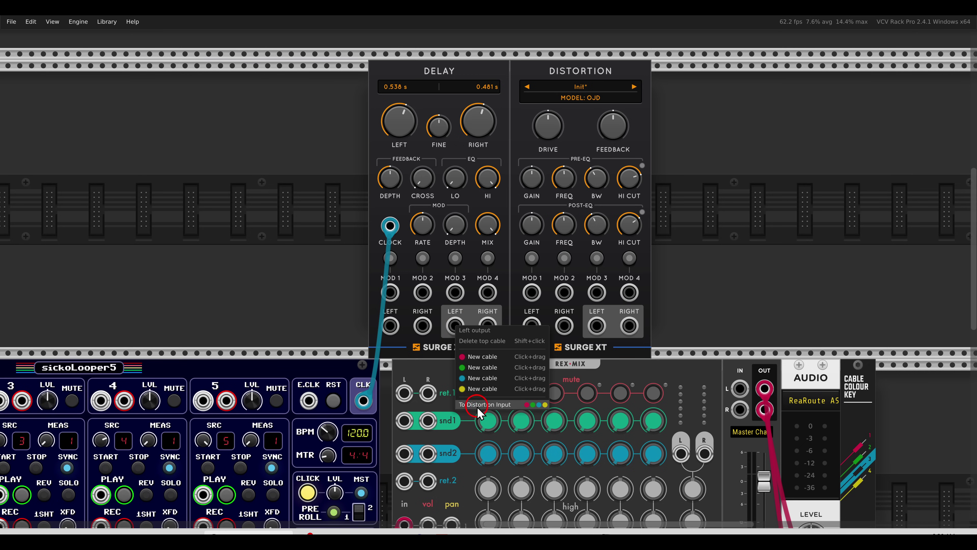
pyautogui.click(527, 405)
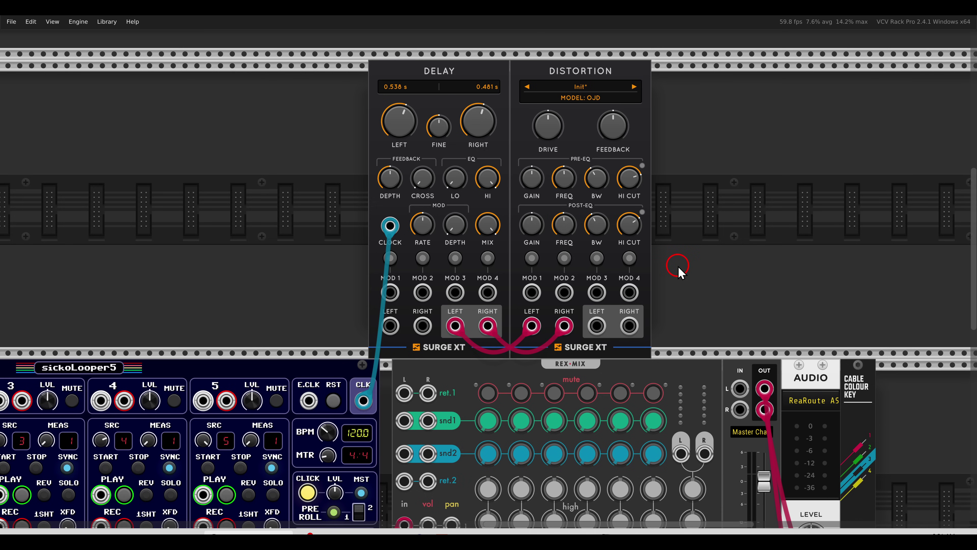
# Step: Add a Valley Plateau reverb beside the Distortion and patch the Distortion's left and right outputs into its inputs
pyautogui.moveTo(693, 242); pyautogui.dragTo(557, 259)
pyautogui.rightClick(571, 244)
pyautogui.click(92, 133)
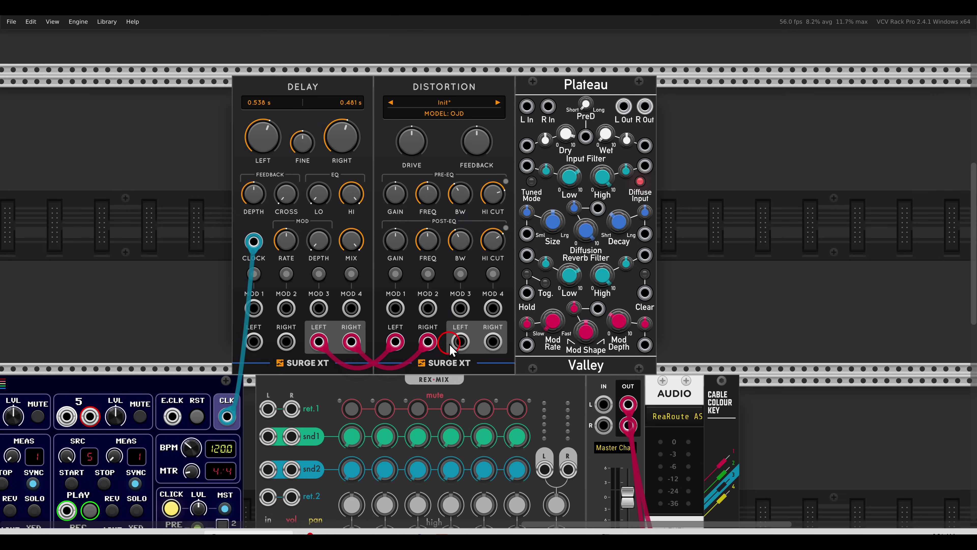
pyautogui.moveTo(460, 342); pyautogui.dragTo(497, 339)
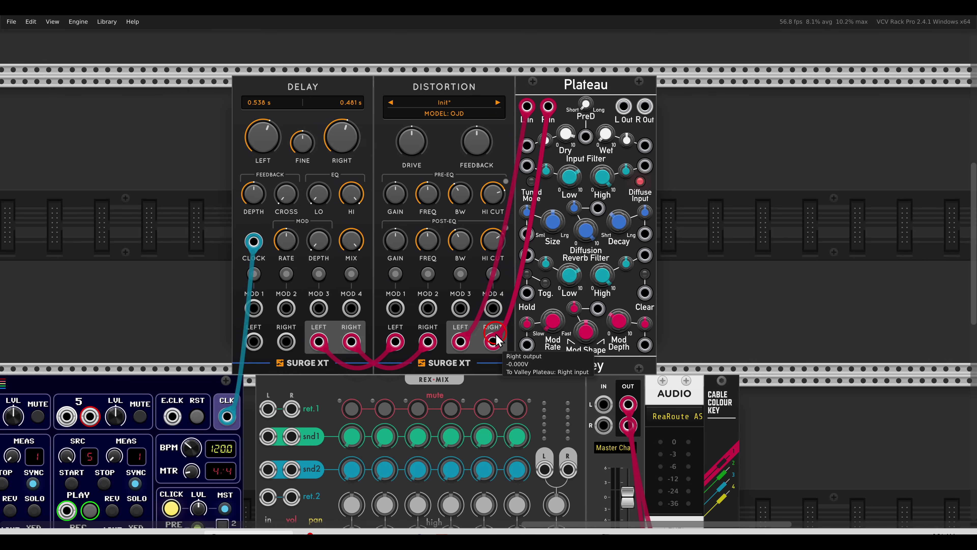
# Step: Patch Plateau's stereo outputs into the mixer's return 1, and the mixer's send 1 outputs into the Delay's left and right inputs
pyautogui.scroll(-3, 496, 339)
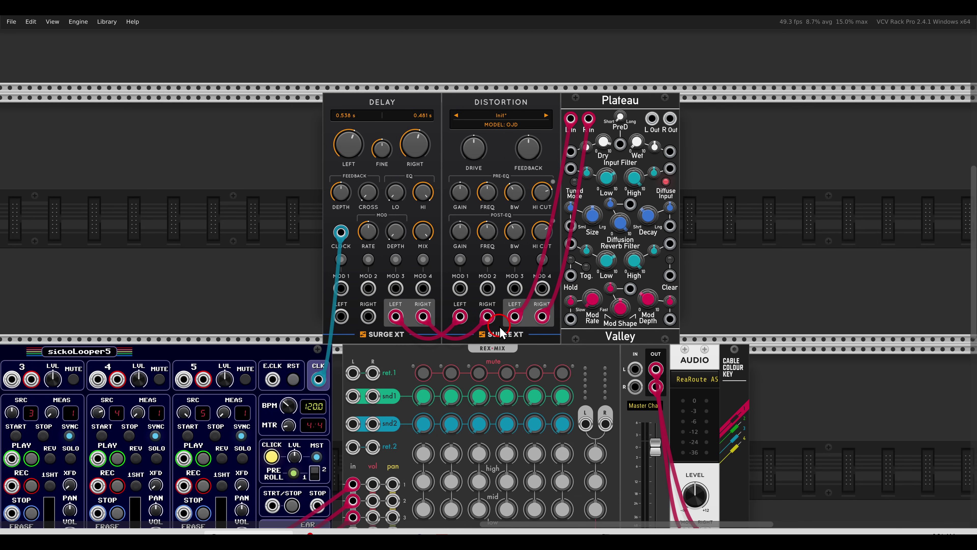
pyautogui.moveTo(652, 118); pyautogui.dragTo(353, 373)
pyautogui.moveTo(372, 372); pyautogui.dragTo(672, 120)
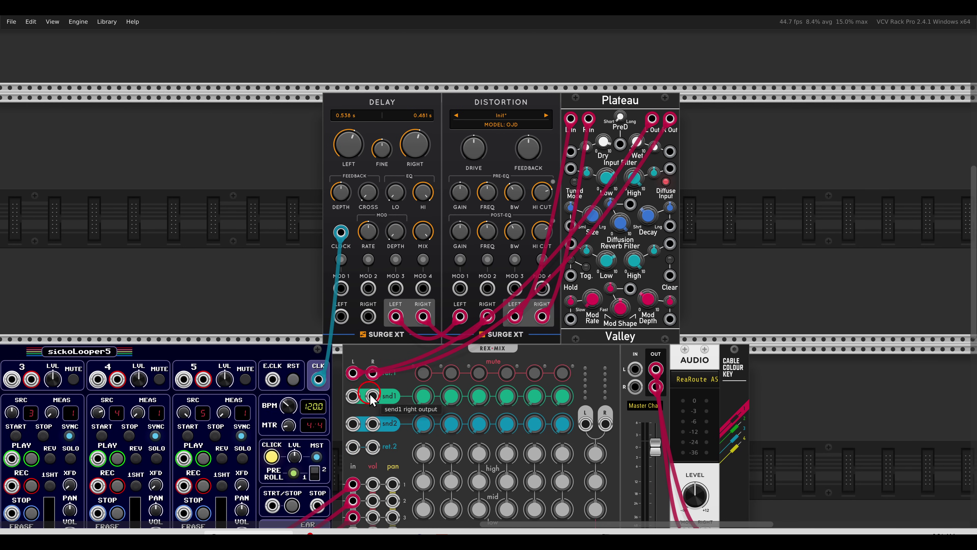
pyautogui.moveTo(353, 396); pyautogui.dragTo(372, 396)
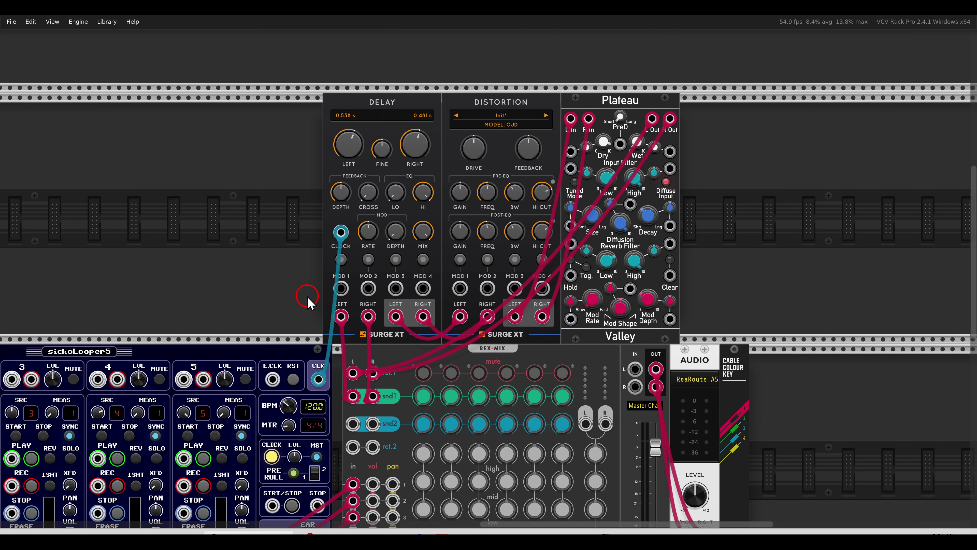
# Step: Place the MIDI-CV, LFO, FM-OP and SUM modules beside the looper, and patch SUM's mono output into track 1's left input
pyautogui.moveTo(252, 323); pyautogui.dragTo(661, 190)
pyautogui.moveTo(312, 208); pyautogui.dragTo(604, 179)
pyautogui.moveTo(281, 238); pyautogui.dragTo(76, 233)
pyautogui.moveTo(115, 208); pyautogui.dragTo(398, 215)
pyautogui.click(642, 152)
pyautogui.moveTo(720, 150); pyautogui.dragTo(432, 157)
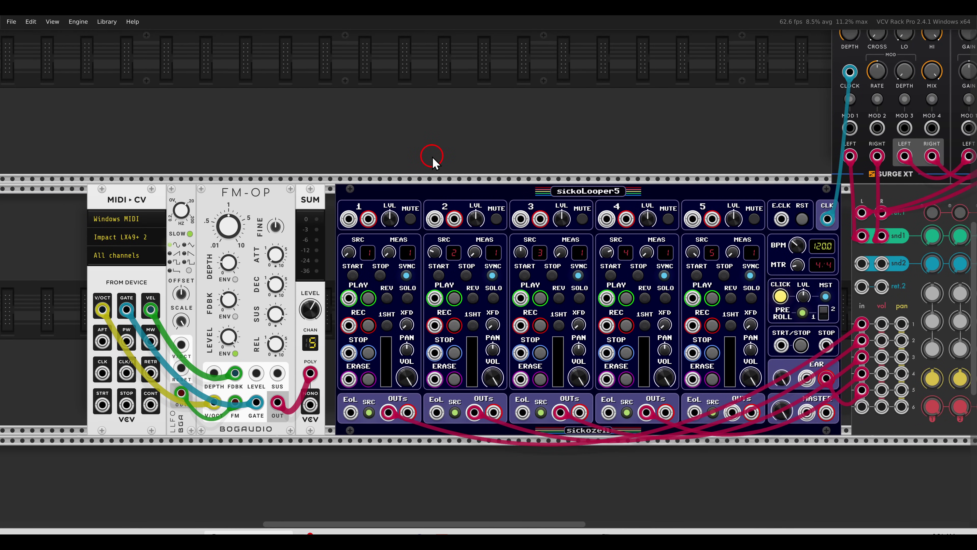
pyautogui.moveTo(310, 405); pyautogui.dragTo(350, 219)
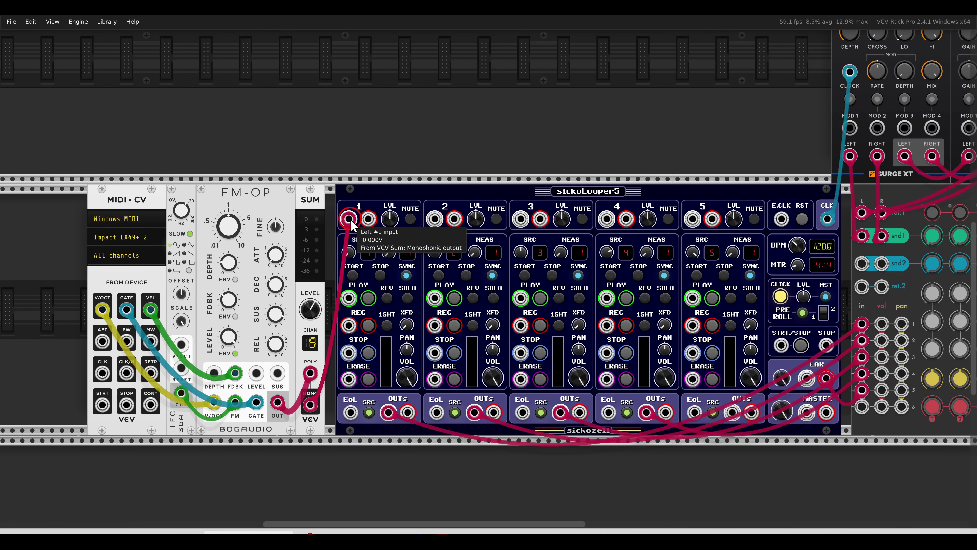
# Step: Set looper track 1's loop length to 2 measures
pyautogui.scroll(2, 368, 306)
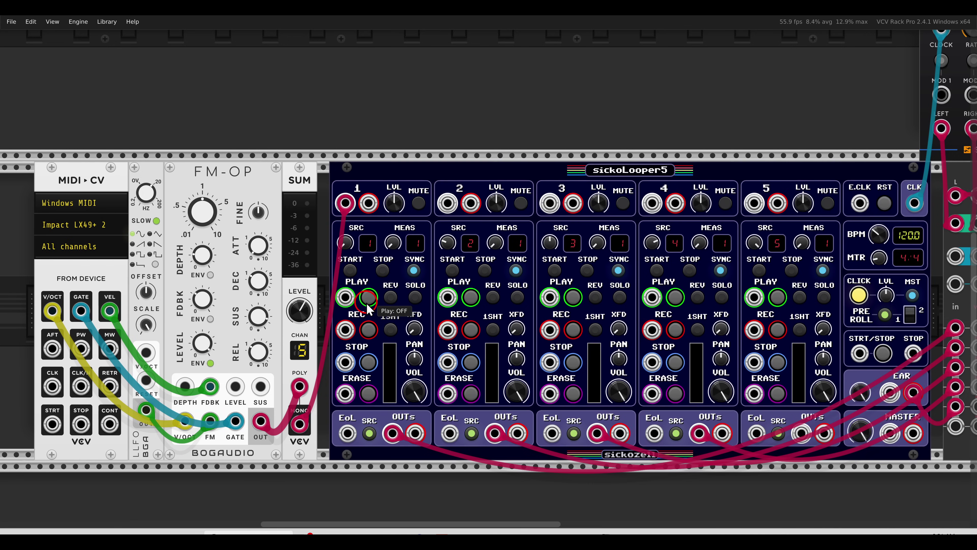
pyautogui.scroll(3, 368, 306)
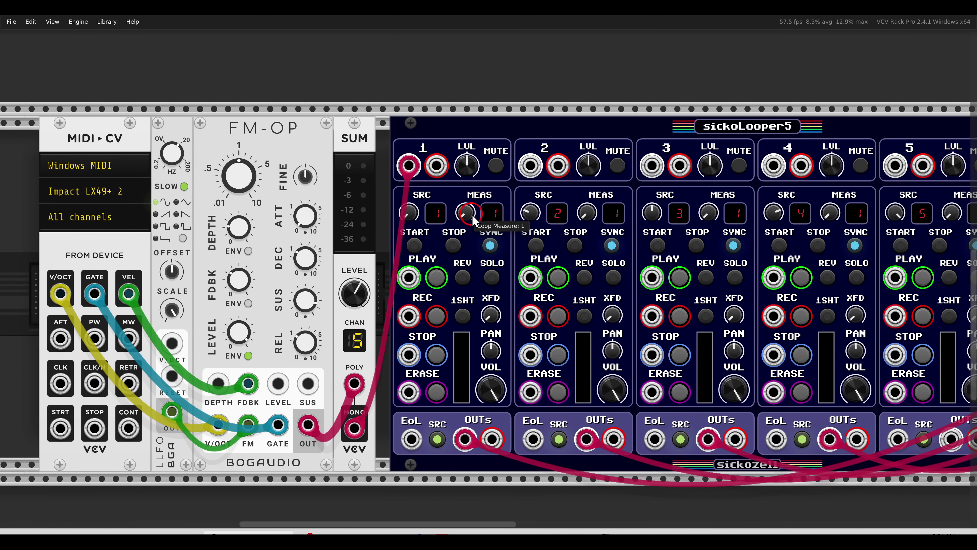
pyautogui.moveTo(473, 214); pyautogui.dragTo(464, 200)
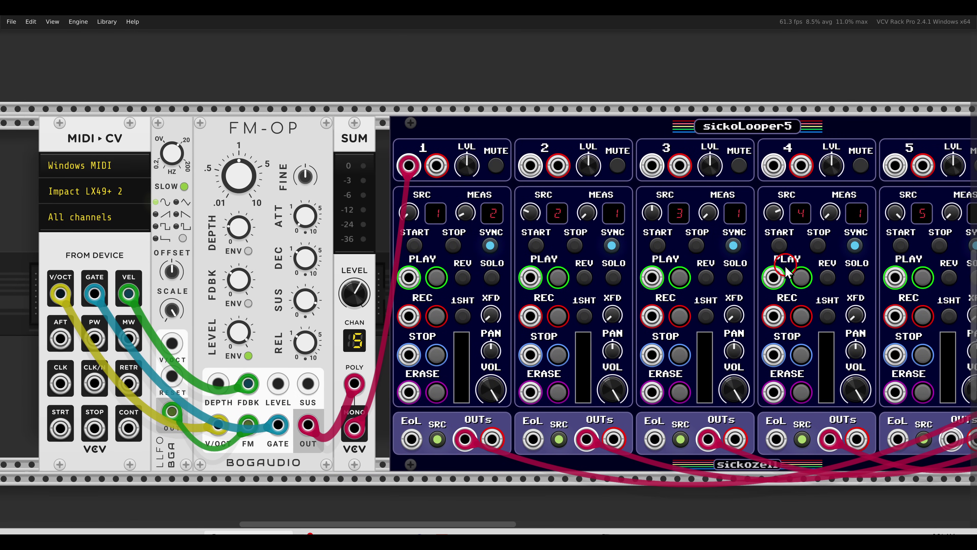
pyautogui.hscroll(5, 523, 271)
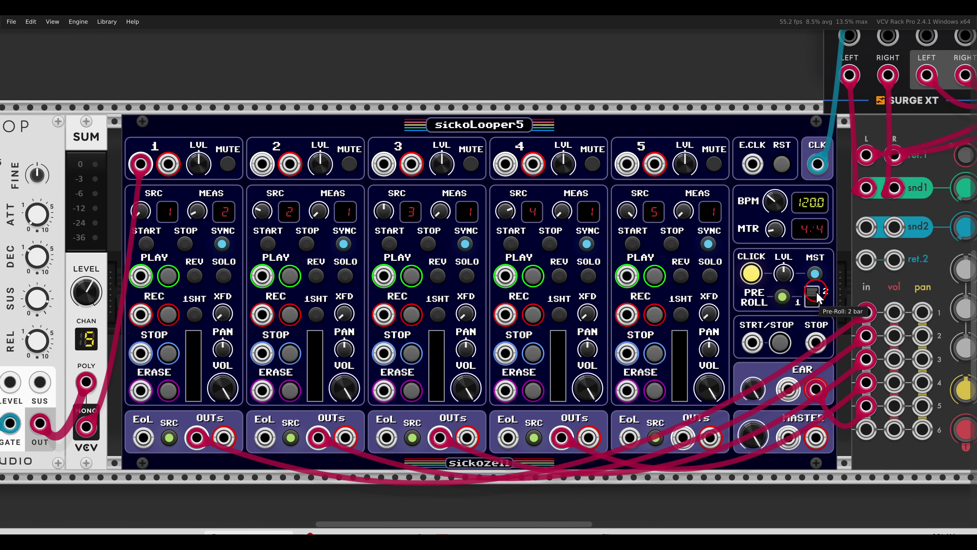
# Step: Set looper track 2's input source to 1
pyautogui.hscroll(-7, 654, 289)
pyautogui.scroll(-1, 577, 285)
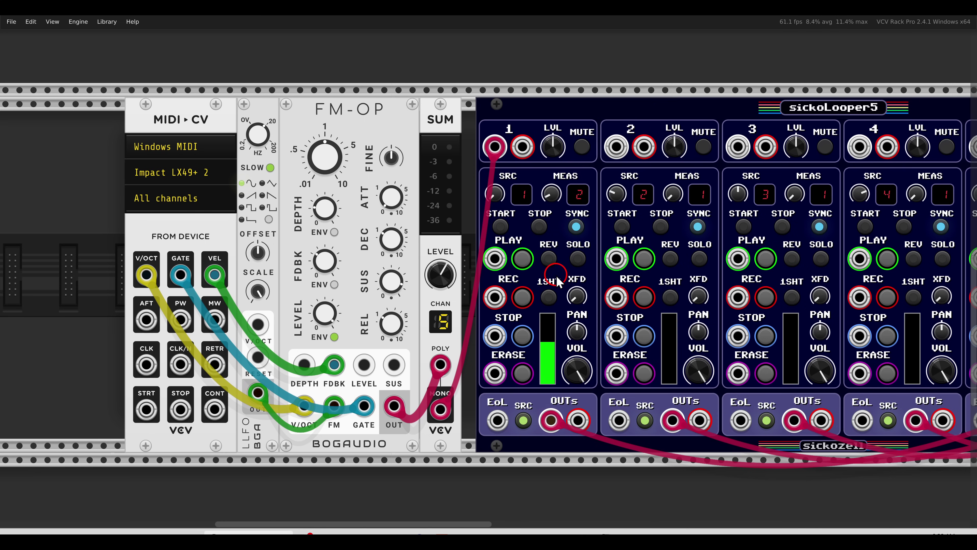
pyautogui.moveTo(661, 171)
pyautogui.mouseDown()
pyautogui.moveTo(616, 168)
pyautogui.moveTo(671, 186)
pyautogui.moveTo(618, 209)
pyautogui.mouseUp()
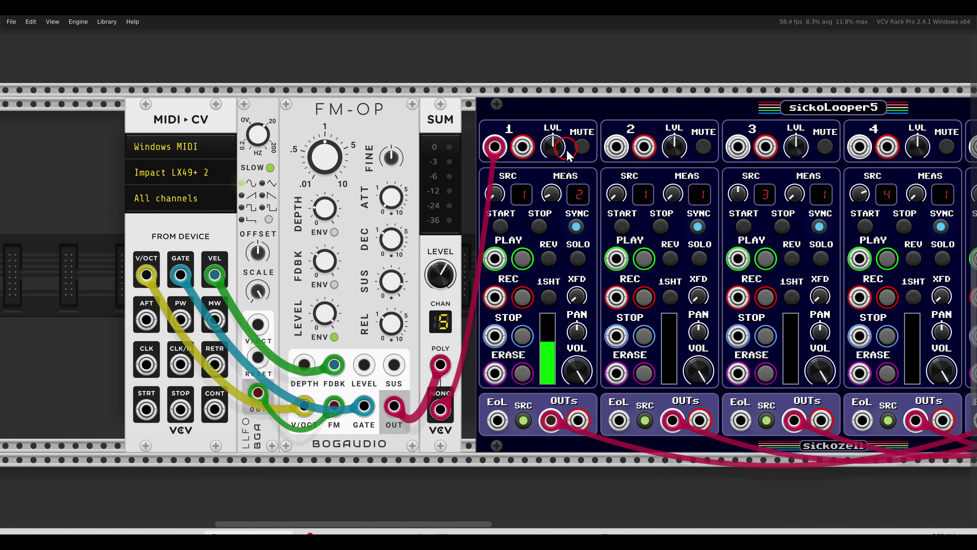
pyautogui.hscroll(3, 554, 205)
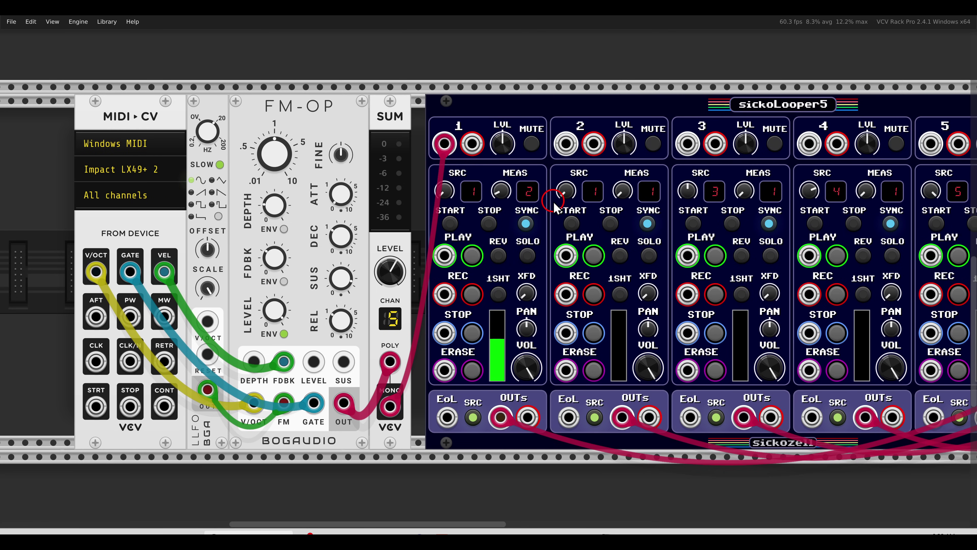
# Step: Set looper track 2's loop length to 4 measures and record a loop on it
pyautogui.moveTo(623, 191); pyautogui.dragTo(621, 181)
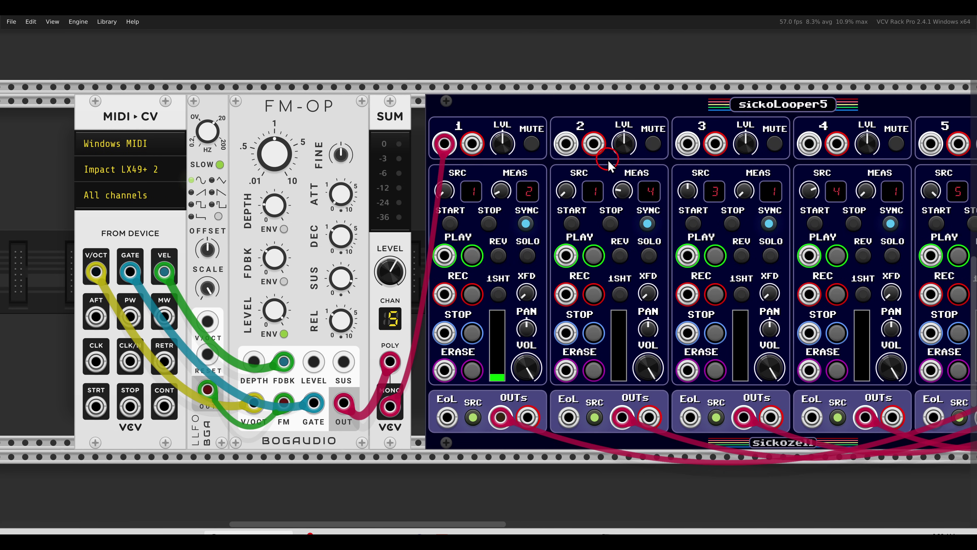
pyautogui.moveTo(608, 212); pyautogui.dragTo(590, 202)
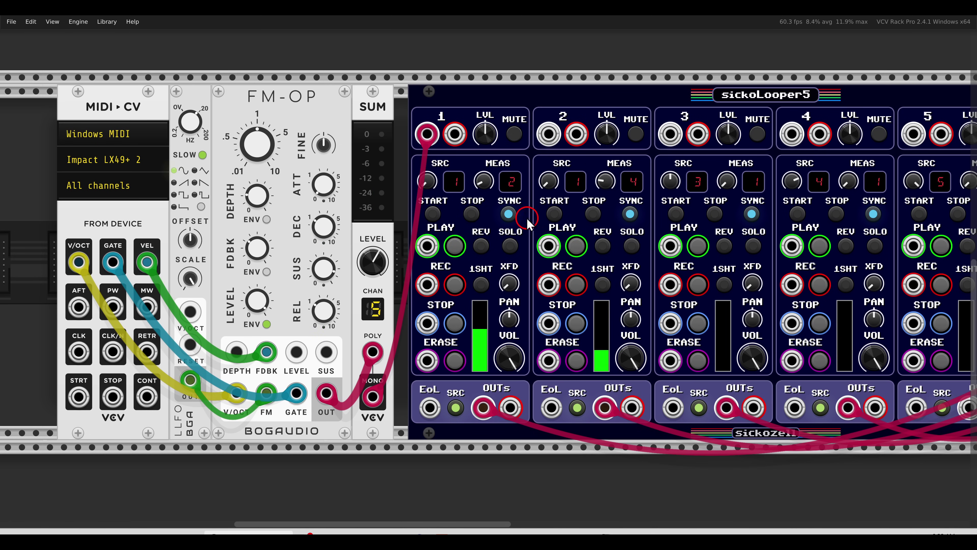
# Step: Raise send 1 on mixer channel 1 and set the Audio module's output level to about 2.35 dB
pyautogui.hscroll(5, 528, 218)
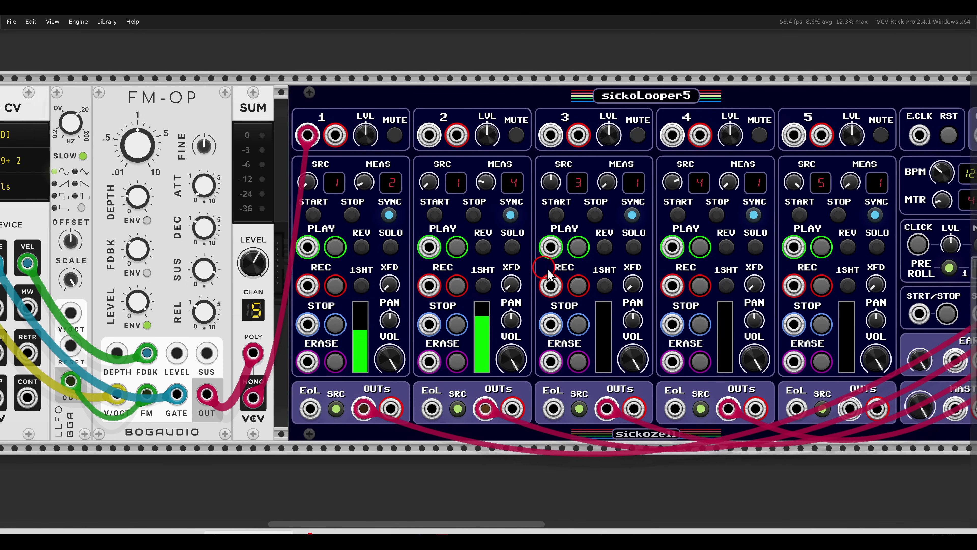
pyautogui.hscroll(-4, 633, 272)
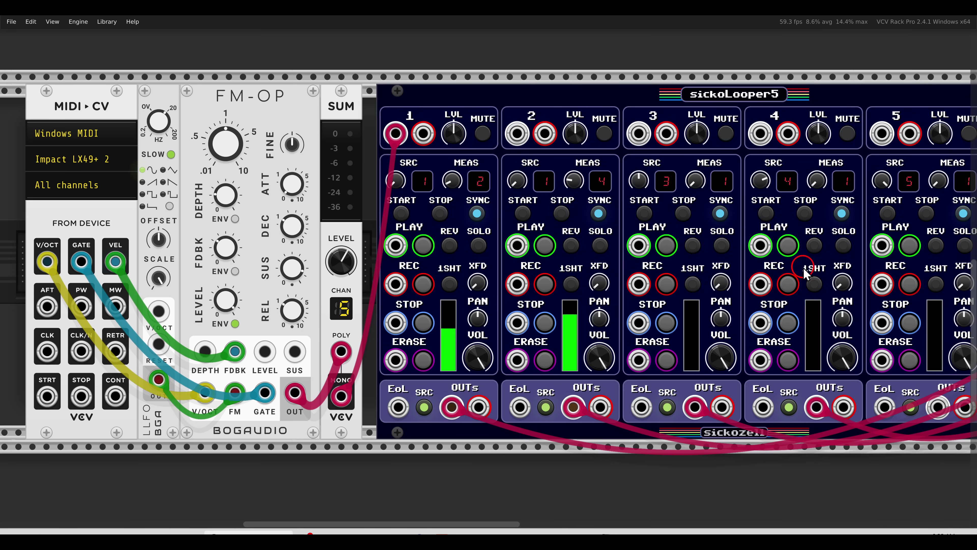
pyautogui.hscroll(5, 633, 270)
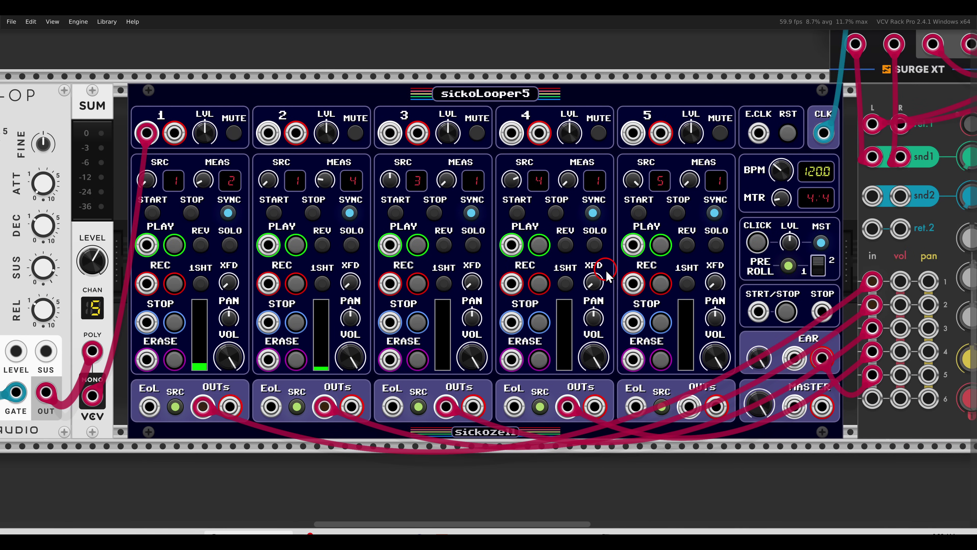
pyautogui.hscroll(1, 726, 269)
pyautogui.hscroll(7, 725, 269)
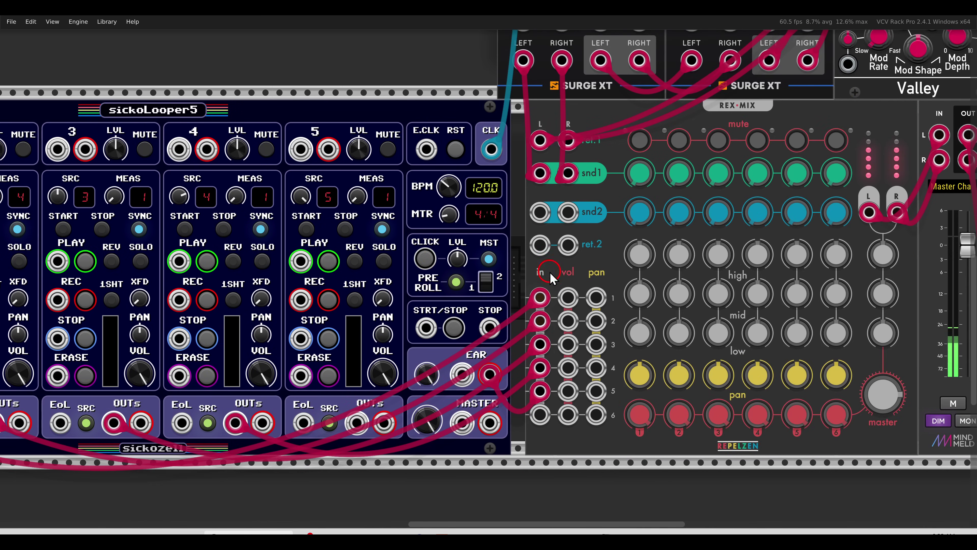
pyautogui.hscroll(2, 493, 277)
pyautogui.moveTo(537, 194); pyautogui.dragTo(523, 136)
pyautogui.moveTo(579, 183); pyautogui.dragTo(471, 384)
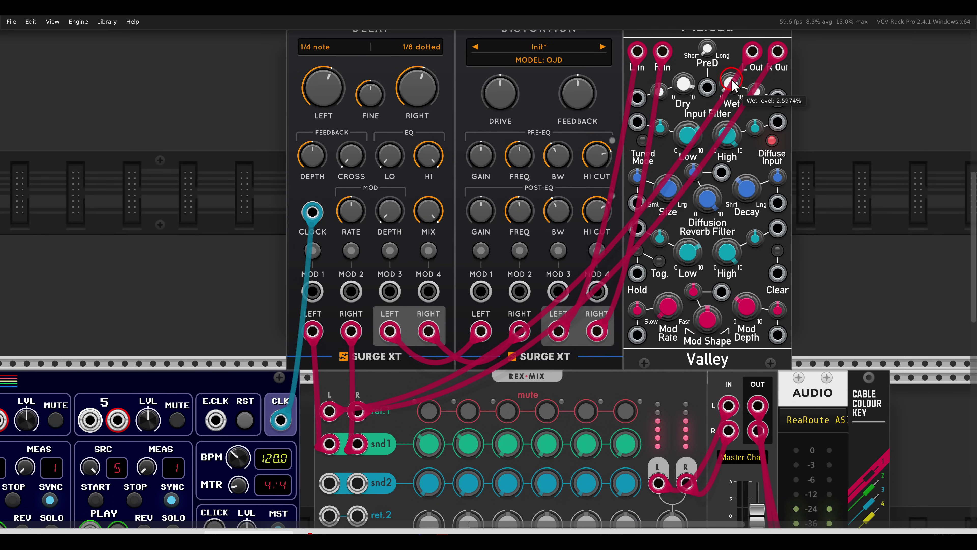
pyautogui.moveTo(829, 290); pyautogui.dragTo(777, 167)
pyautogui.moveTo(753, 454); pyautogui.dragTo(746, 461)
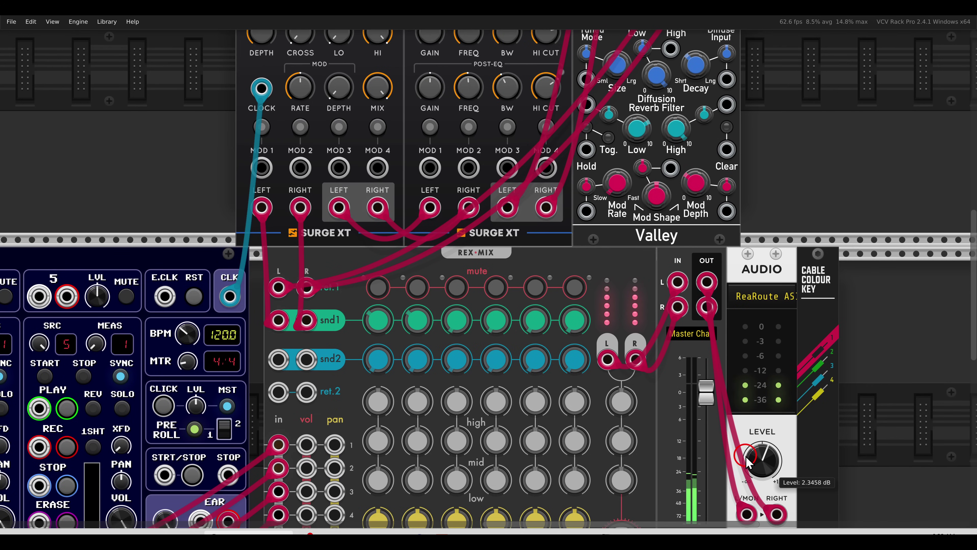
# Step: Set Plateau's Wet level to about 19% and raise the Distortion's Drive and Feedback
pyautogui.moveTo(688, 132); pyautogui.dragTo(735, 346)
pyautogui.moveTo(733, 173); pyautogui.dragTo(724, 163)
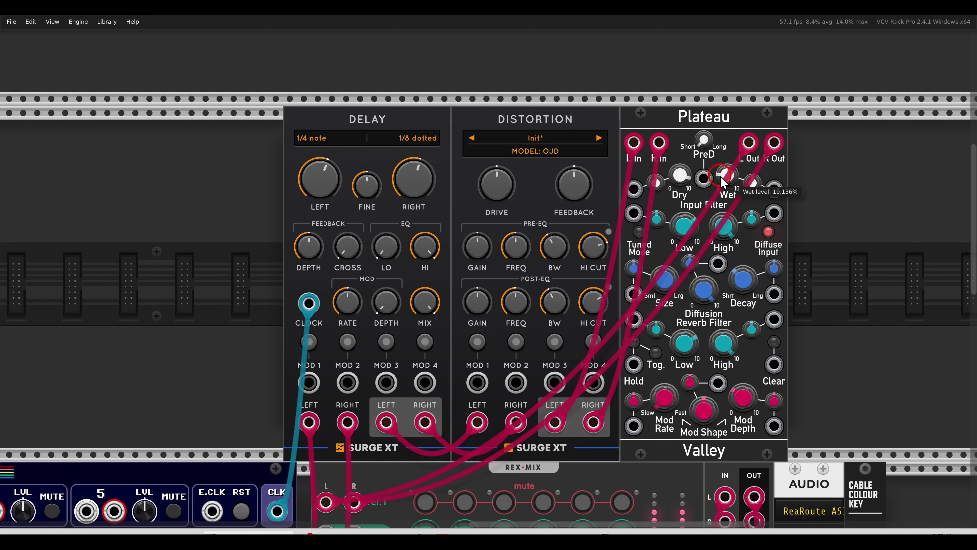
pyautogui.moveTo(502, 197); pyautogui.dragTo(485, 180)
pyautogui.moveTo(539, 196); pyautogui.dragTo(553, 181)
# Step: Set the Audio module's output level to about 2.44 dB and adjust the EQ gains on the mixer's first channels
pyautogui.moveTo(731, 354); pyautogui.dragTo(696, 83)
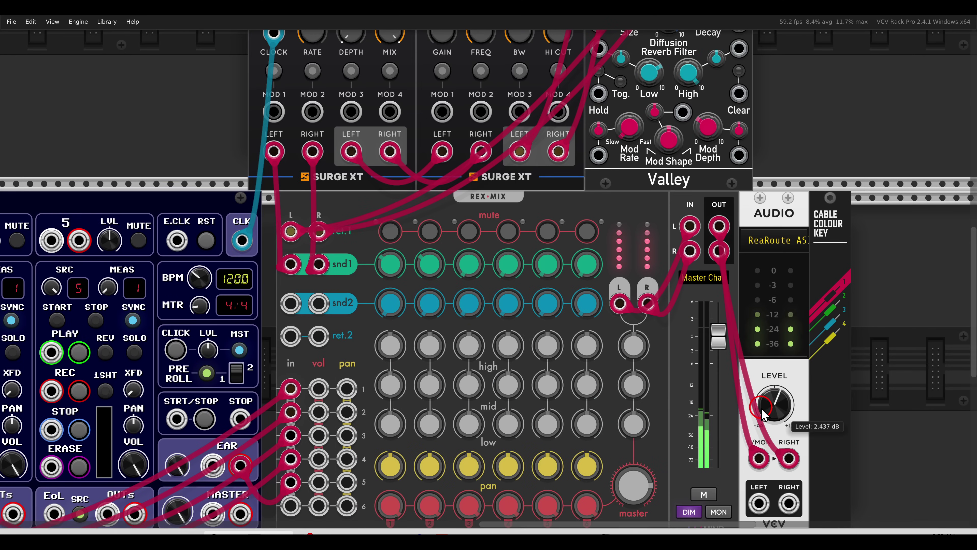
pyautogui.moveTo(762, 408); pyautogui.dragTo(760, 414)
pyautogui.moveTo(345, 397); pyautogui.dragTo(520, 380)
pyautogui.moveTo(503, 330); pyautogui.dragTo(496, 313)
pyautogui.click(485, 288)
pyautogui.moveTo(463, 255); pyautogui.dragTo(460, 255)
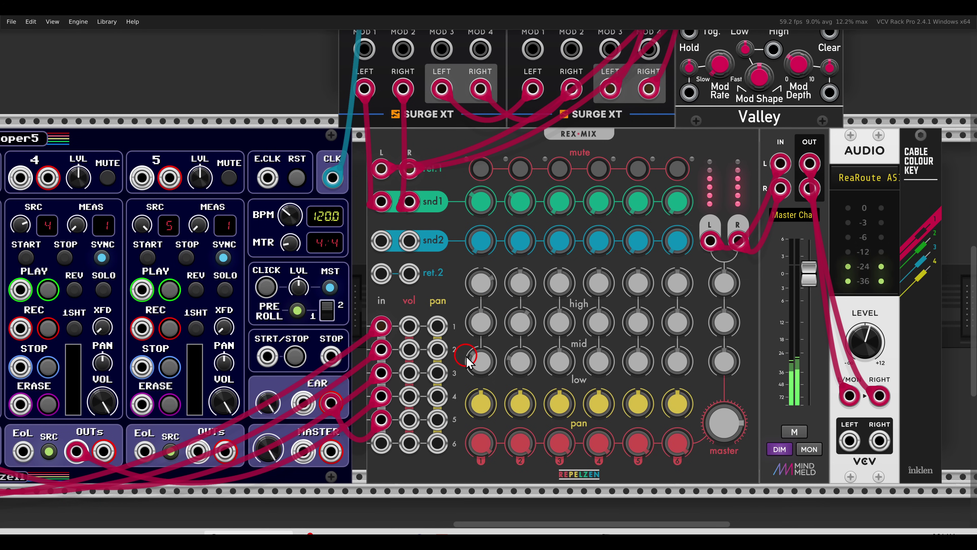
# Step: Record a loop on looper track 3, with its input source set to 1 and its loop length to 8 measures
pyautogui.moveTo(383, 297); pyautogui.dragTo(597, 289)
pyautogui.hscroll(-10, 598, 294)
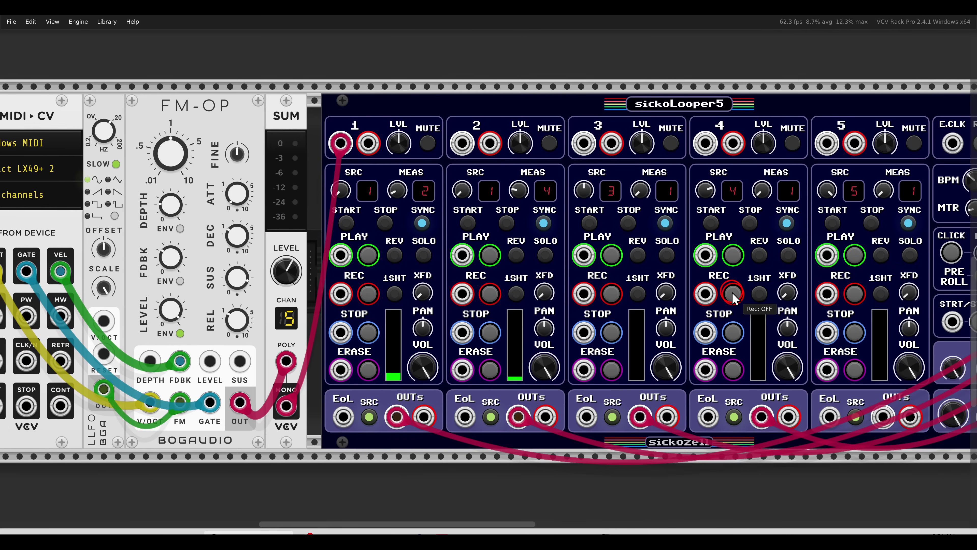
pyautogui.moveTo(733, 292); pyautogui.dragTo(727, 304)
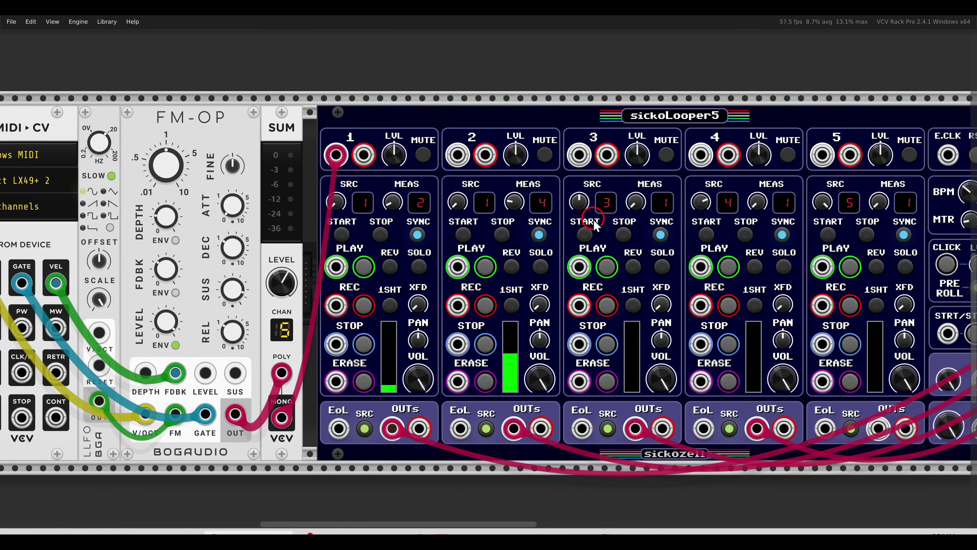
pyautogui.moveTo(581, 200); pyautogui.dragTo(585, 257)
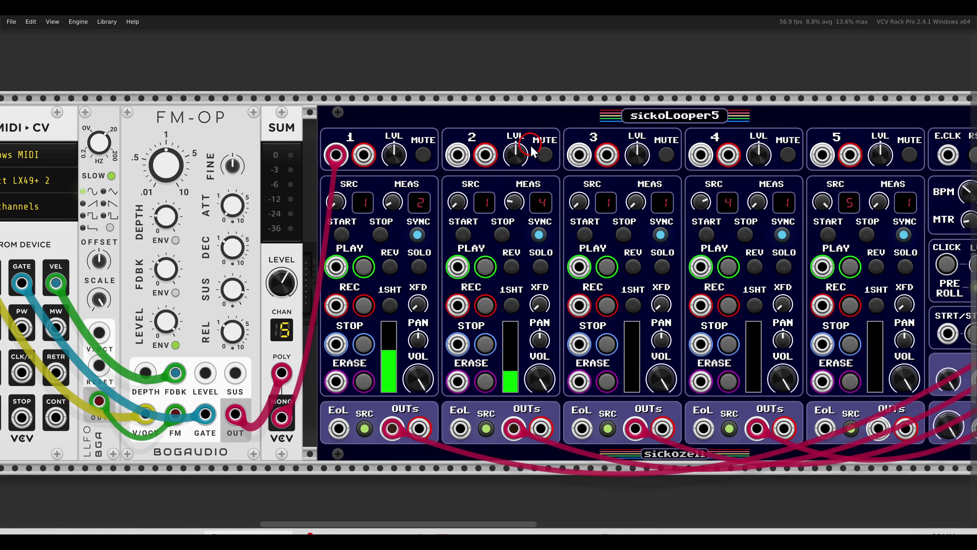
pyautogui.moveTo(638, 201); pyautogui.dragTo(632, 131)
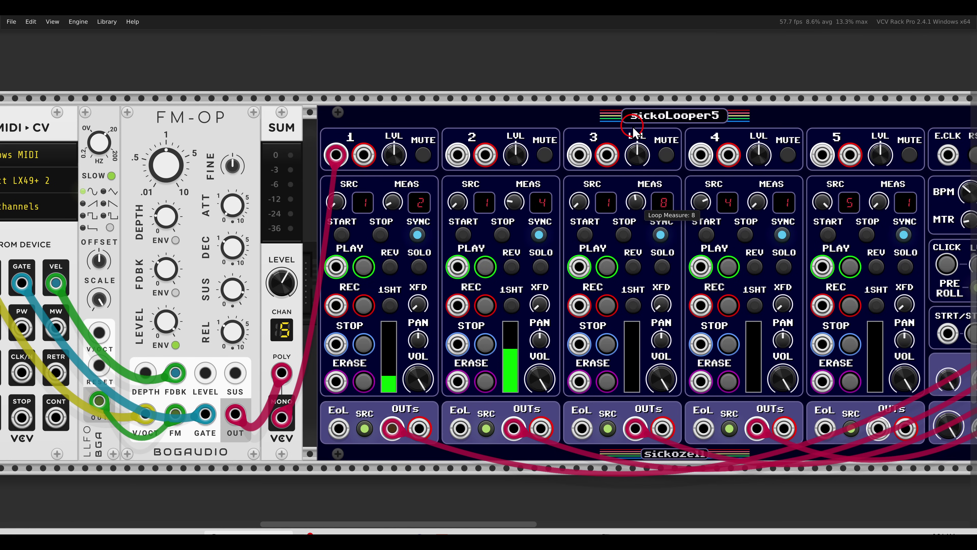
pyautogui.click(607, 310)
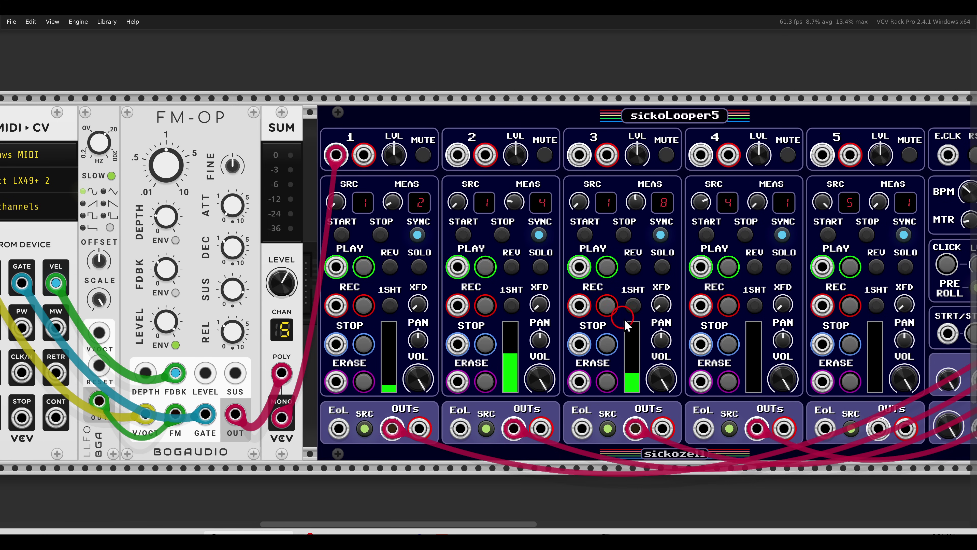
# Step: Boost the mid EQ gain on mixer channel 3 and raise the Distortion's Feedback
pyautogui.hscroll(10, 764, 326)
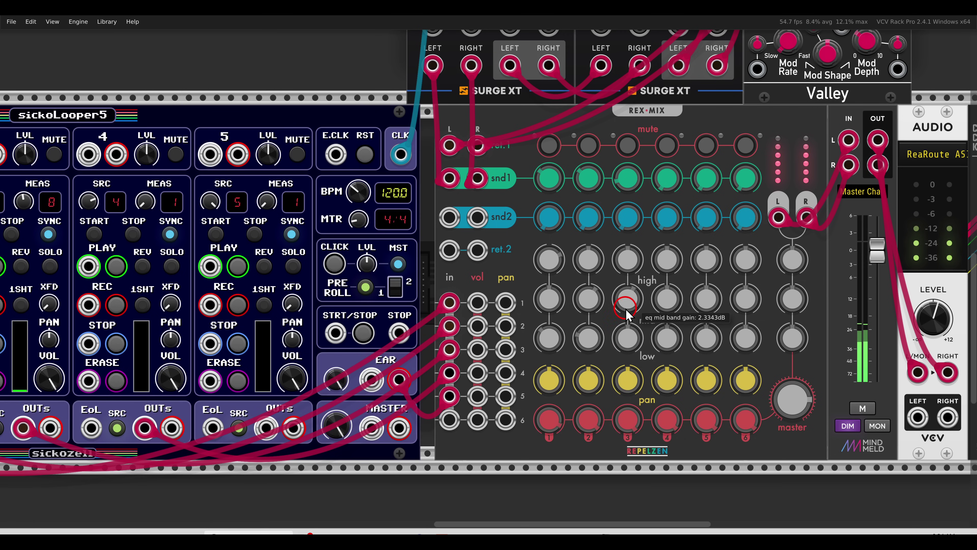
pyautogui.moveTo(626, 315); pyautogui.dragTo(615, 292)
pyautogui.scroll(5, 614, 287)
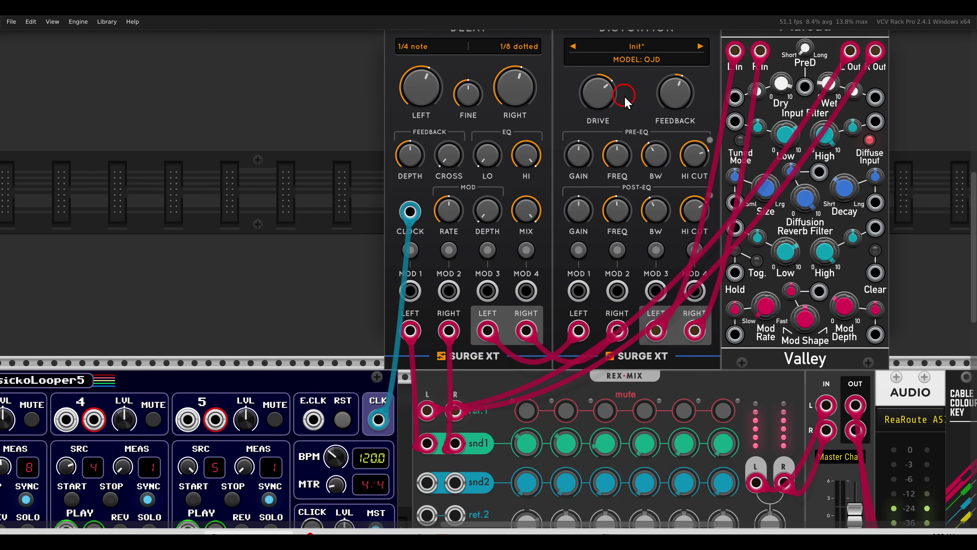
pyautogui.moveTo(679, 101); pyautogui.dragTo(671, 93)
# Step: Mute channels 2 and 3 on the mixer
pyautogui.scroll(-4, 604, 181)
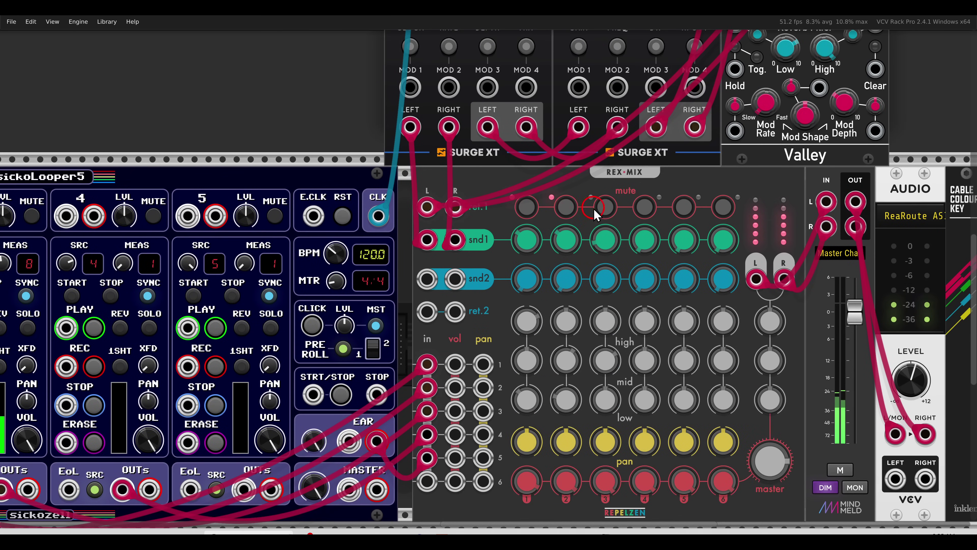
pyautogui.click(592, 207)
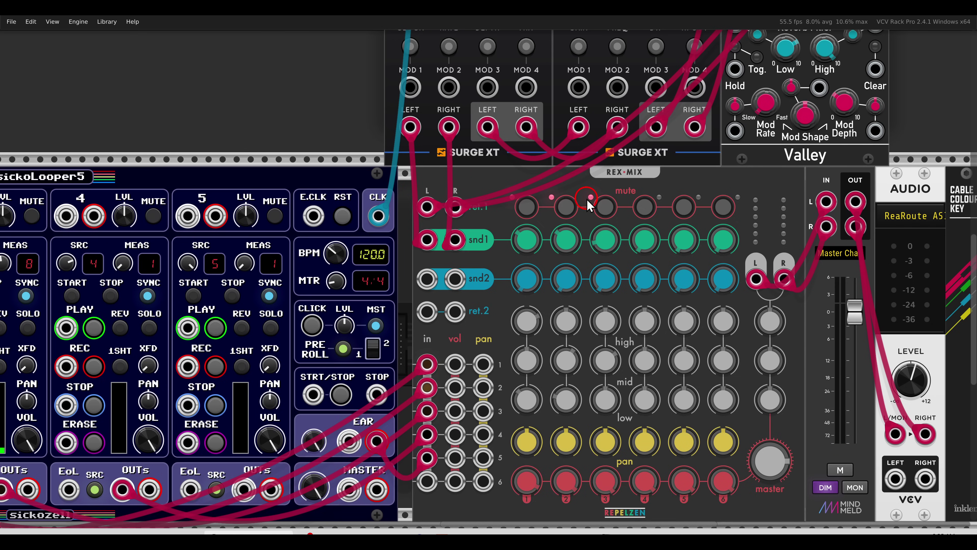
# Step: Move the master channel and audio output modules away from the mixer and add a Nimbus module in the gap
pyautogui.scroll(-2, 542, 215)
pyautogui.moveTo(663, 211); pyautogui.dragTo(821, 191)
pyautogui.click(709, 219)
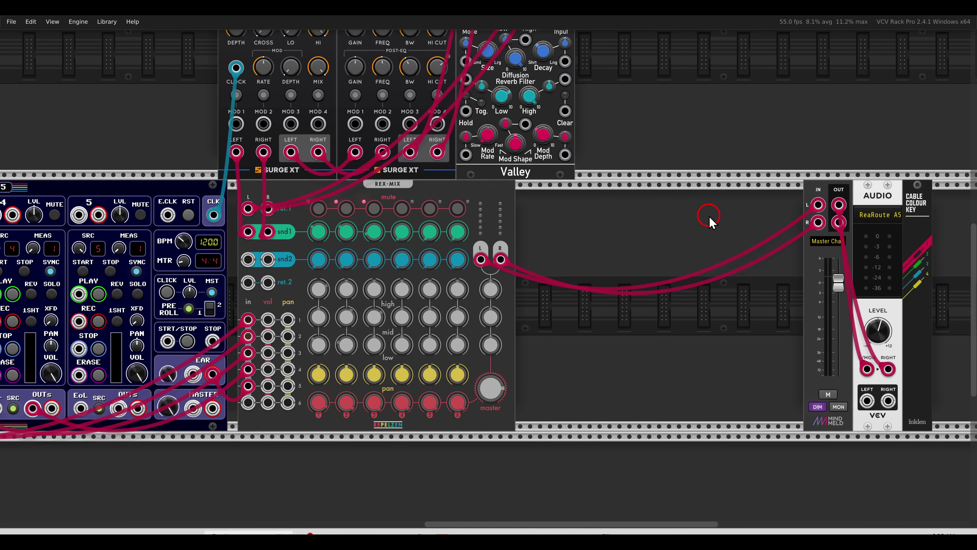
pyautogui.rightClick(616, 254)
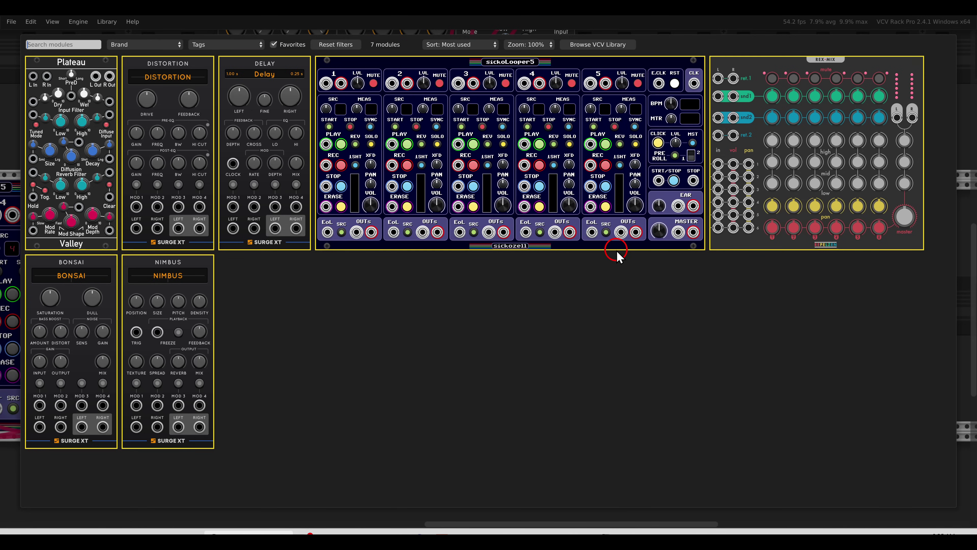
pyautogui.click(208, 320)
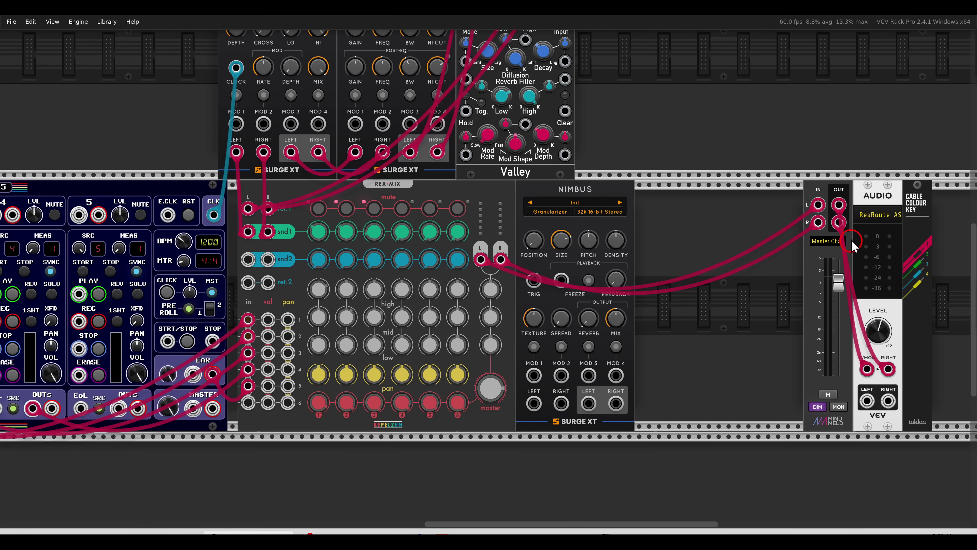
# Step: Patch the mixer's left and right outputs into Nimbus's inputs, and Nimbus's stereo outputs into the master channel's inputs
pyautogui.moveTo(821, 206); pyautogui.dragTo(534, 403)
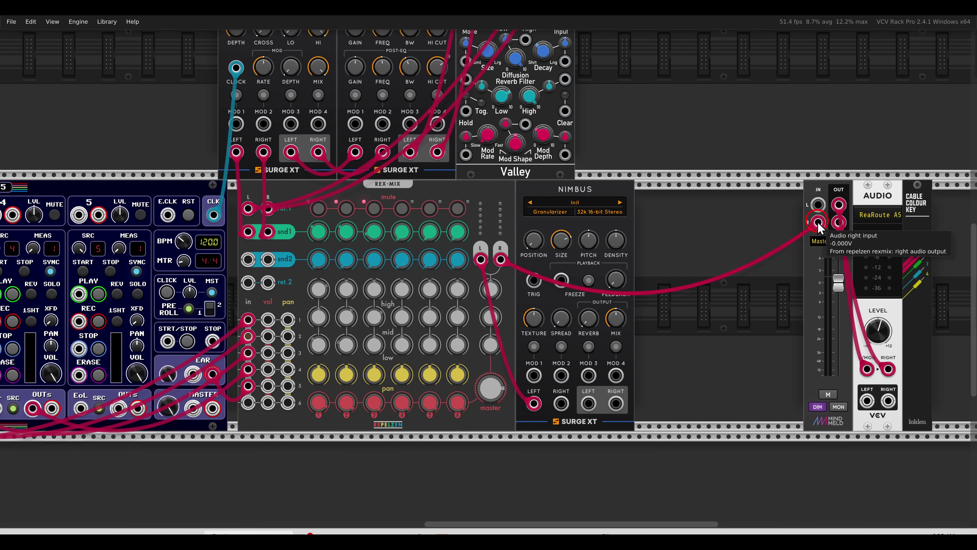
pyautogui.moveTo(819, 227); pyautogui.dragTo(617, 400)
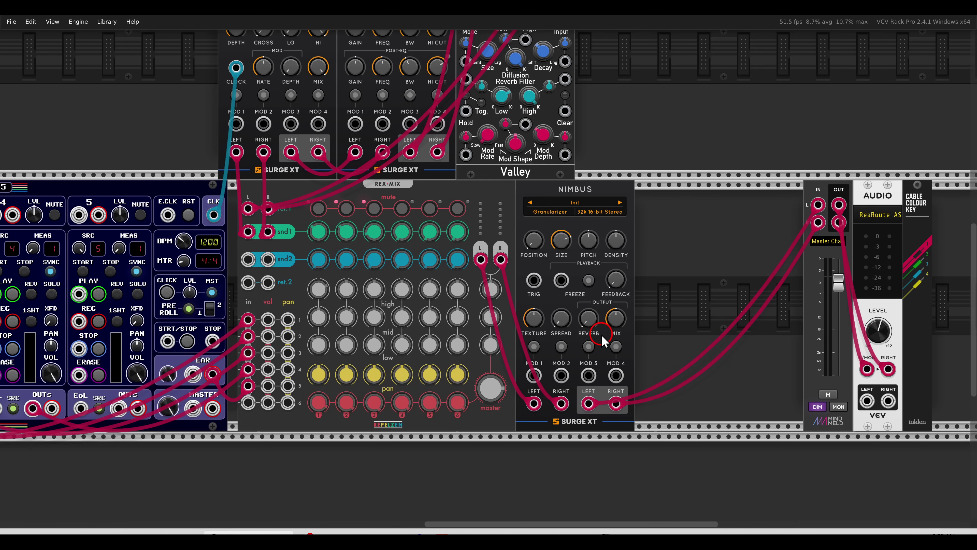
# Step: Set Nimbus to Pitch Shifter mode with 16k 8-bit Stereo quality
pyautogui.scroll(2, 602, 337)
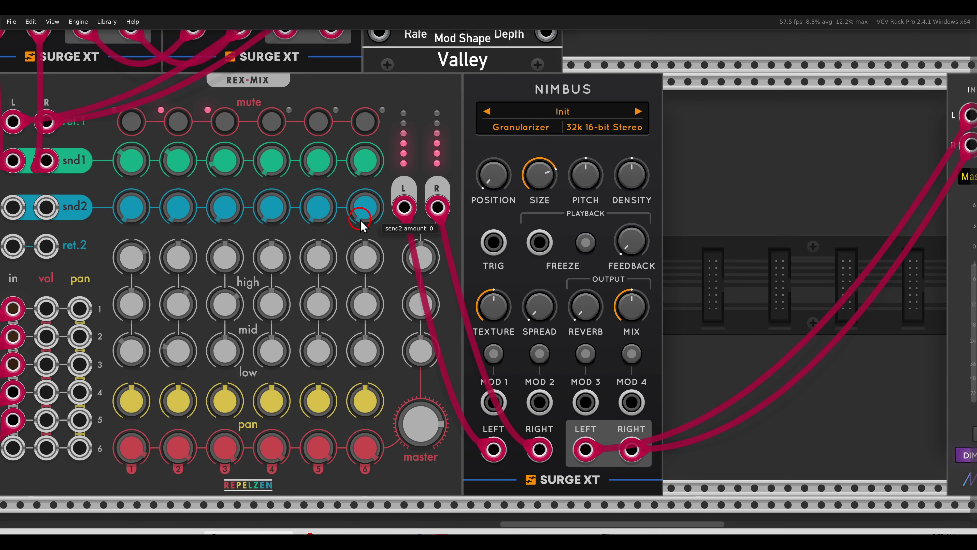
pyautogui.click(511, 130)
pyautogui.click(524, 153)
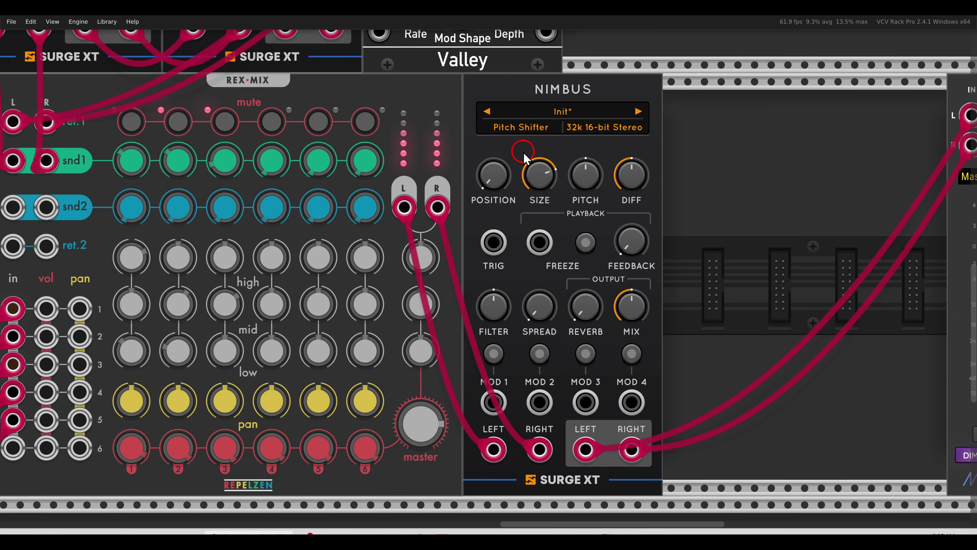
pyautogui.click(576, 128)
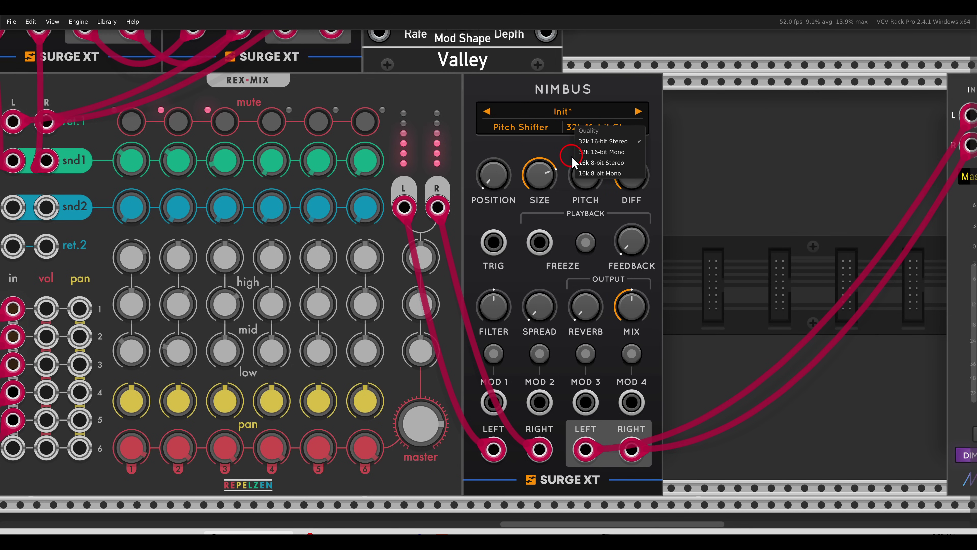
pyautogui.click(604, 163)
# Step: Raise the Audio module's output level to about 7.8 dB and turn Nimbus's Mix fully up
pyautogui.hscroll(5, 666, 203)
pyautogui.moveTo(778, 289); pyautogui.dragTo(764, 262)
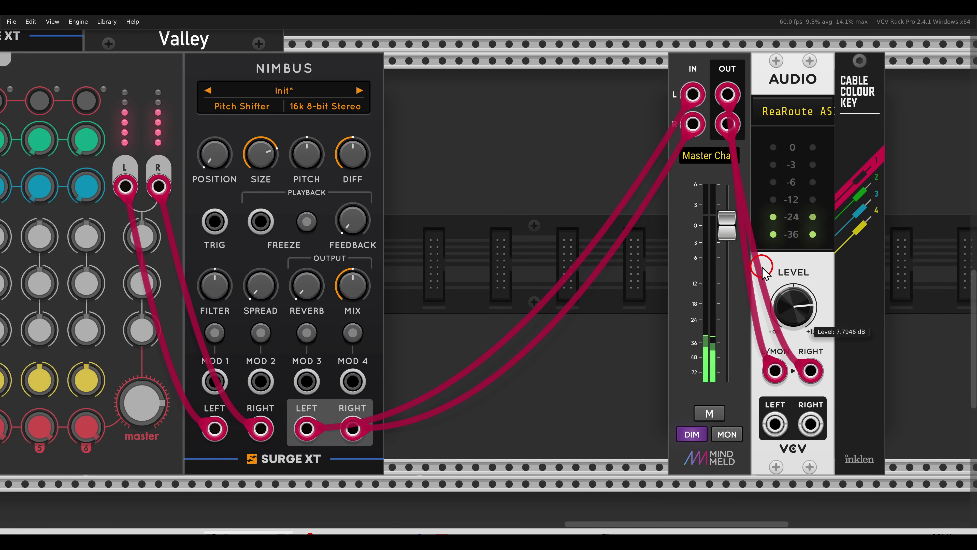
pyautogui.moveTo(426, 229); pyautogui.dragTo(683, 251)
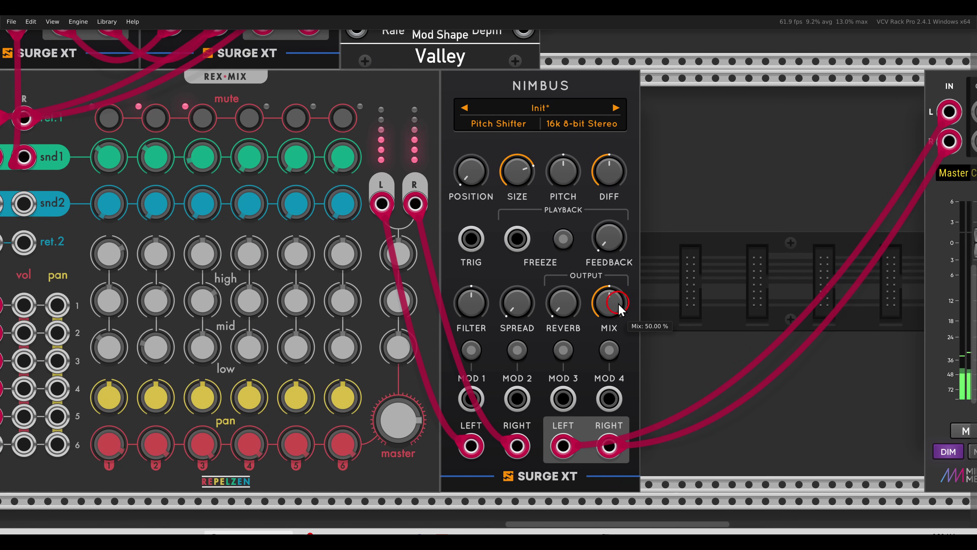
pyautogui.moveTo(619, 303); pyautogui.dragTo(592, 229)
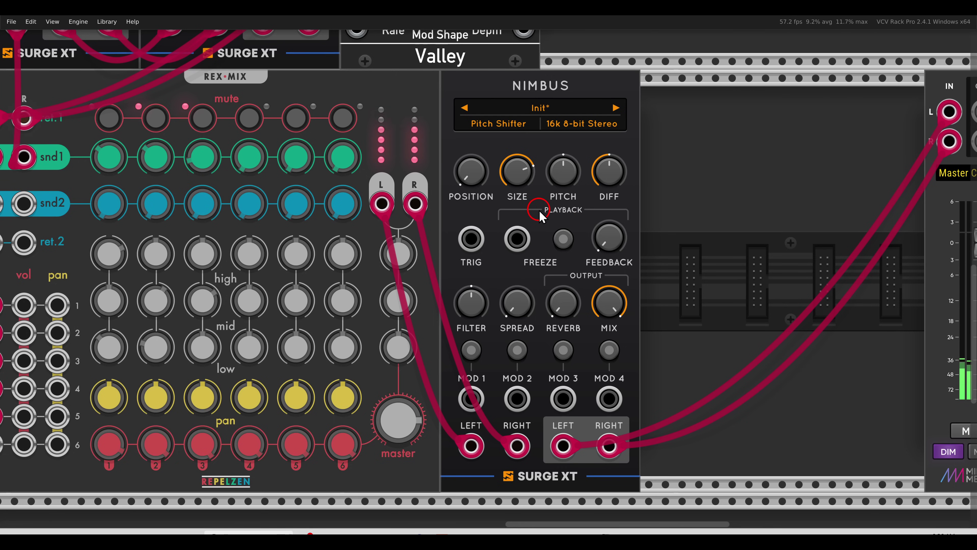
# Step: Turn Nimbus's Diffusion and Size down to their minimum
pyautogui.moveTo(617, 184)
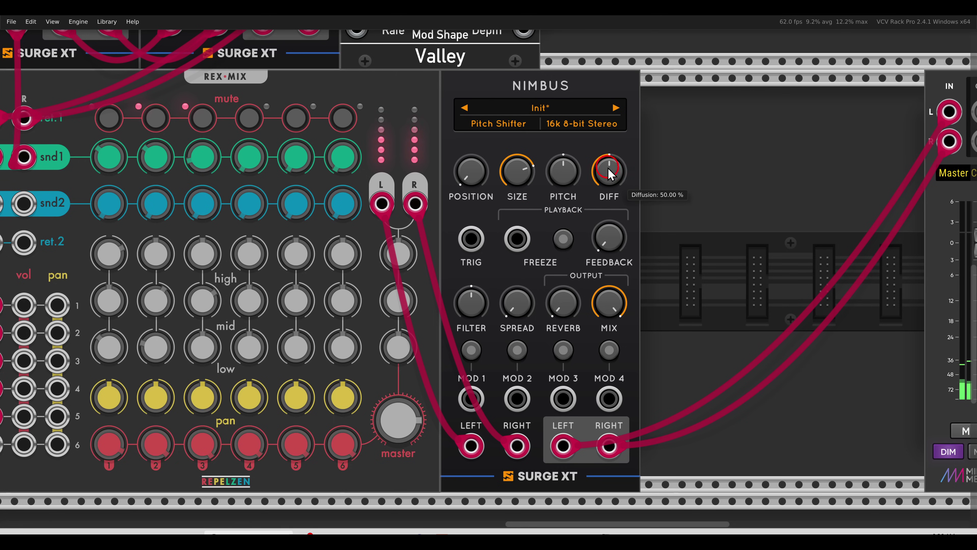
pyautogui.moveTo(617, 184); pyautogui.dragTo(614, 217)
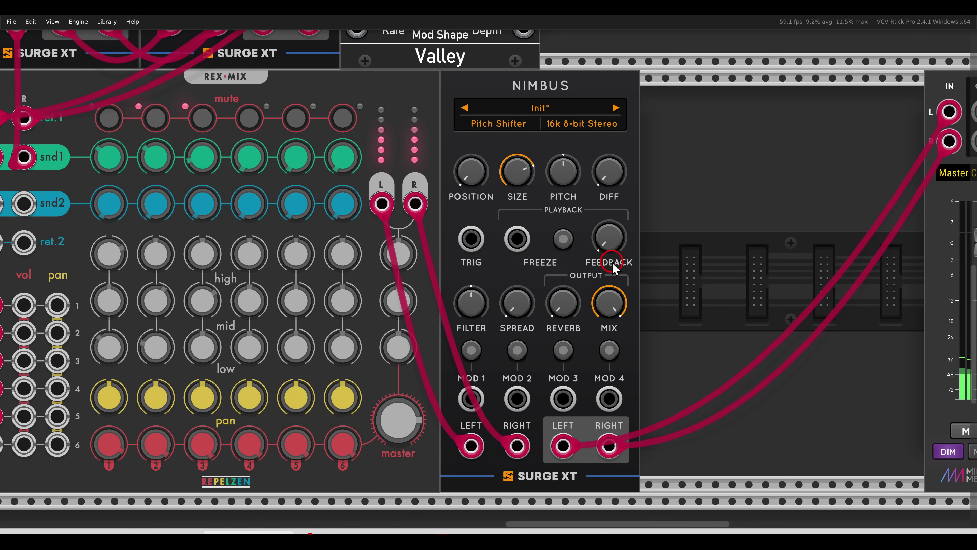
pyautogui.moveTo(518, 181)
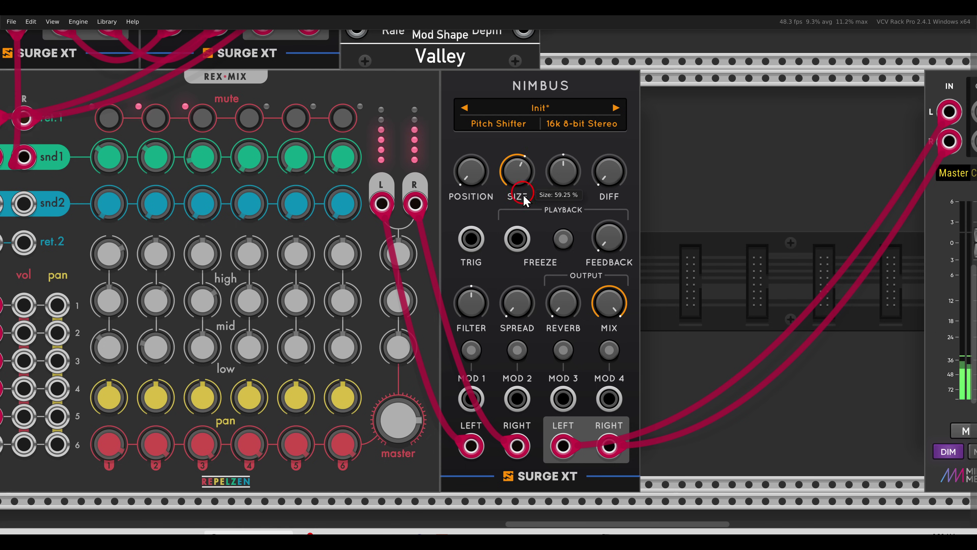
pyautogui.moveTo(525, 200); pyautogui.dragTo(545, 308)
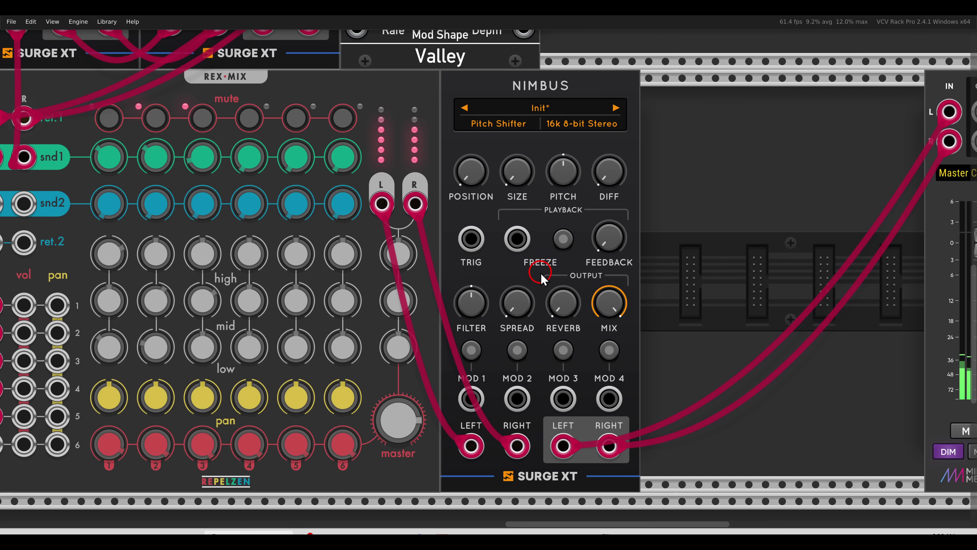
# Step: Raise the Audio module's output level to about 8.5 dB
pyautogui.moveTo(713, 299); pyautogui.dragTo(480, 291)
pyautogui.moveTo(802, 327); pyautogui.dragTo(802, 307)
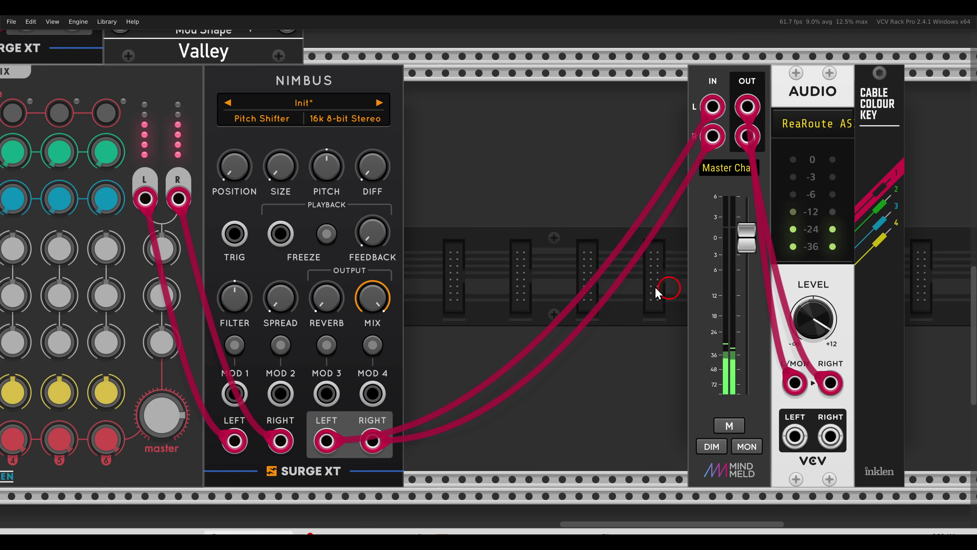
pyautogui.moveTo(491, 263); pyautogui.dragTo(727, 308)
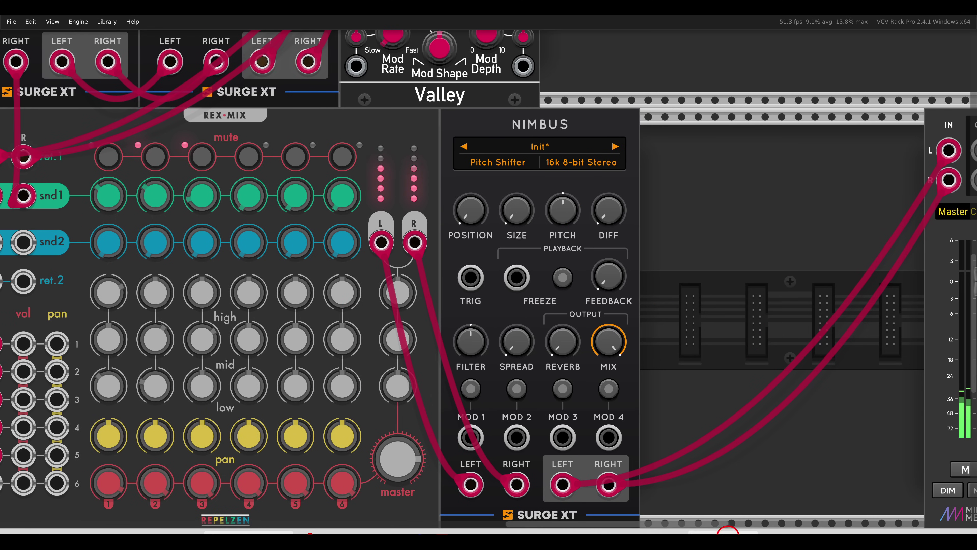
# Step: Consult the pitch control in the Portastudio photo and try varying Nimbus's Pitch, resetting it to 0 semitones
pyautogui.click(724, 532)
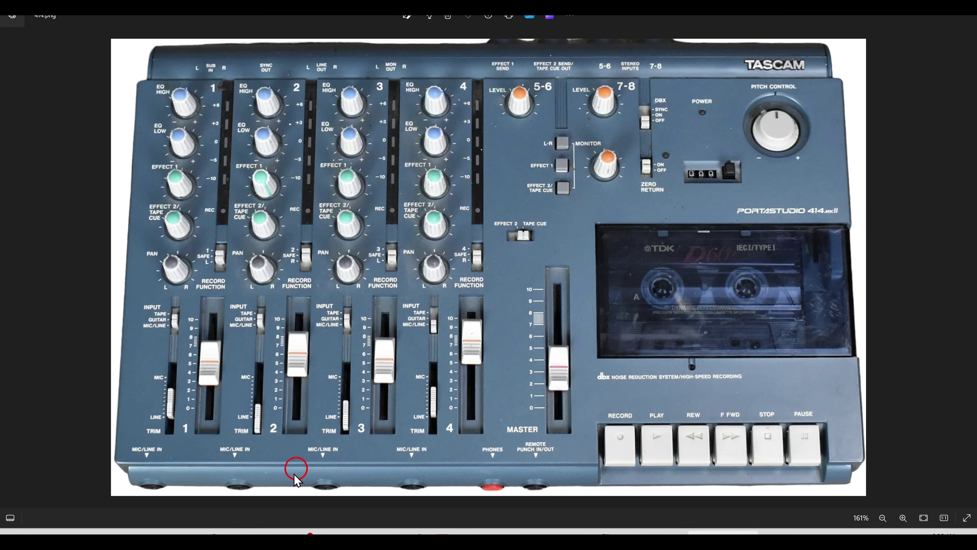
pyautogui.click(249, 533)
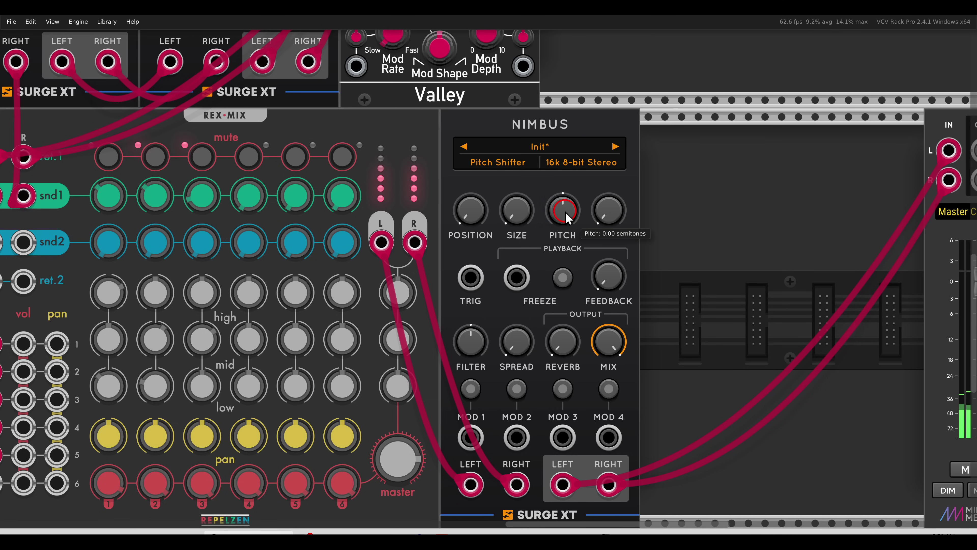
pyautogui.moveTo(565, 218); pyautogui.dragTo(567, 219)
pyautogui.moveTo(567, 218); pyautogui.dragTo(563, 210)
pyautogui.doubleClick(564, 211)
pyautogui.moveTo(562, 236); pyautogui.dragTo(609, 204)
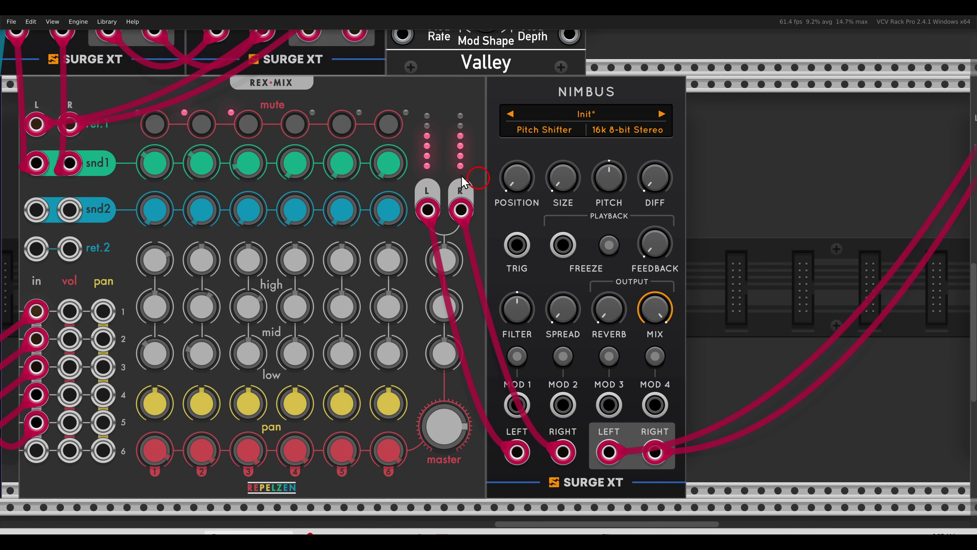
# Step: Unmute channel 2 on the REX-MIX mixer and reset the Audio module's output level to its default
pyautogui.click(204, 124)
pyautogui.hscroll(1, 585, 153)
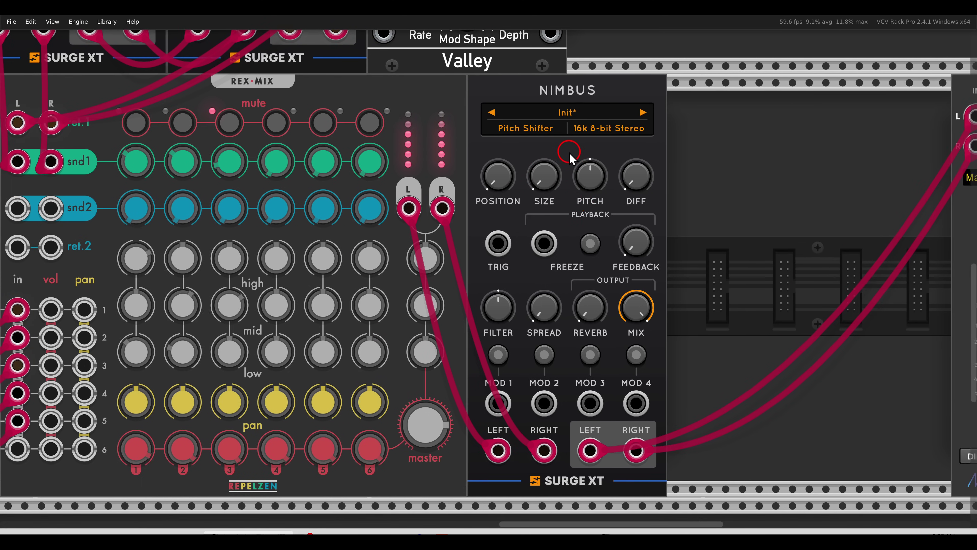
pyautogui.hscroll(8, 694, 197)
pyautogui.moveTo(762, 335)
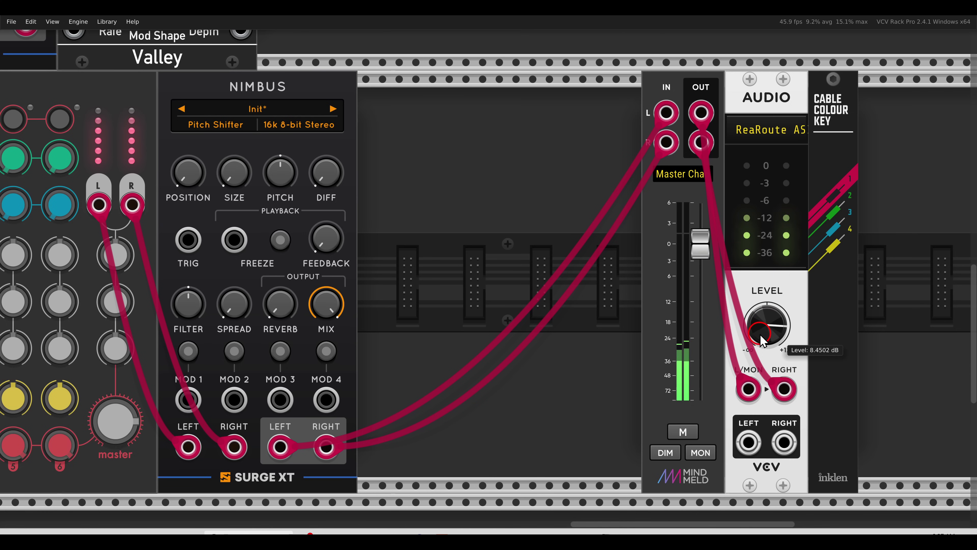
pyautogui.hscroll(-5, 316, 185)
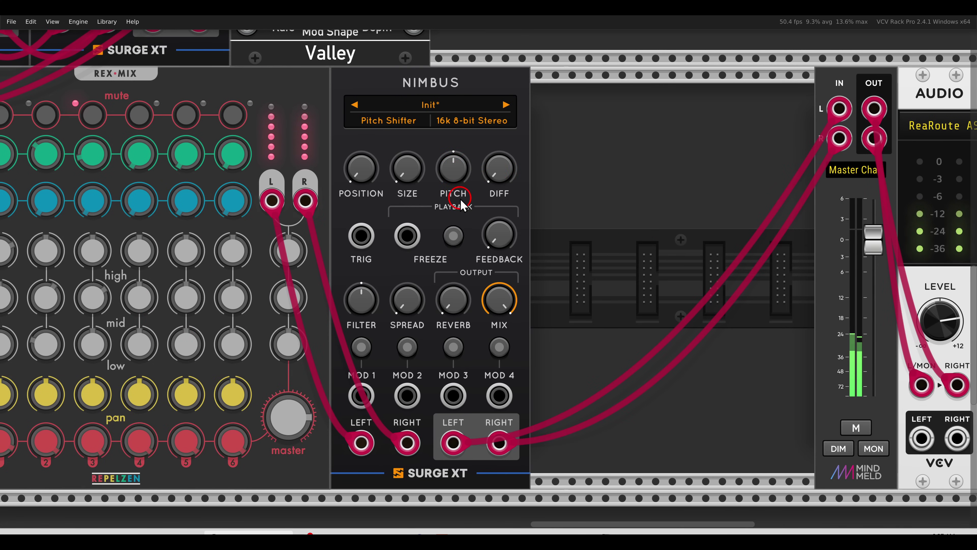
pyautogui.moveTo(460, 166)
pyautogui.doubleClick(940, 319)
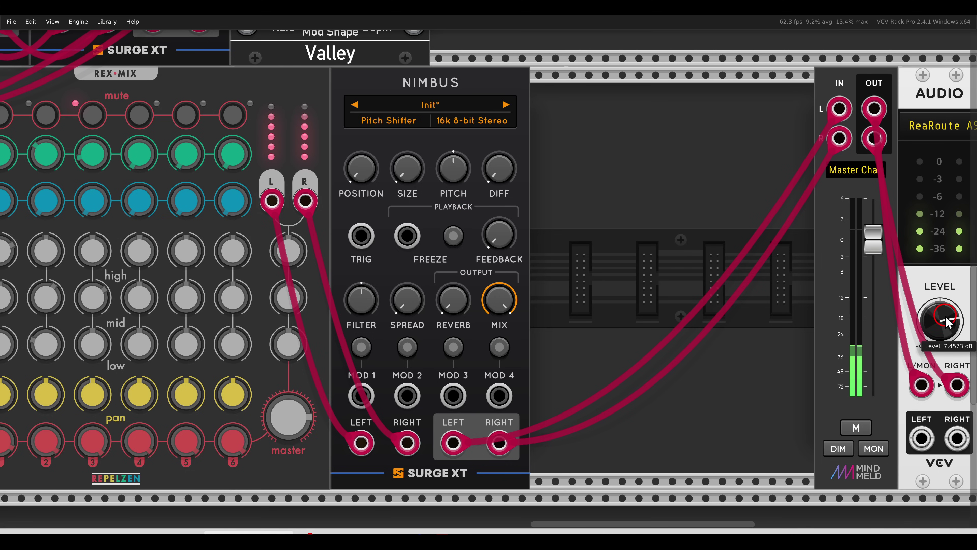
# Step: Add a Surge XT Bonsai module beside Nimbus and disconnect both cables from the master channel's inputs
pyautogui.rightClick(627, 245)
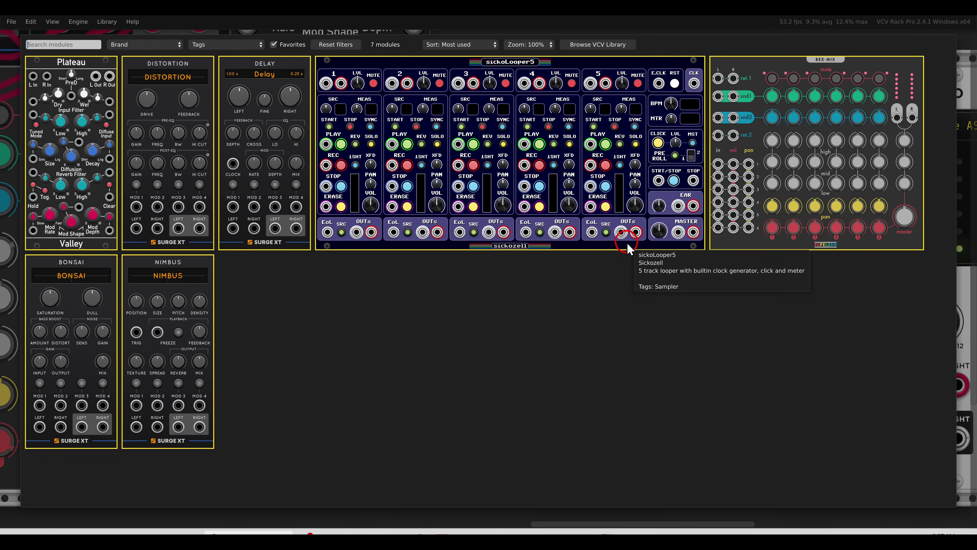
pyautogui.click(88, 308)
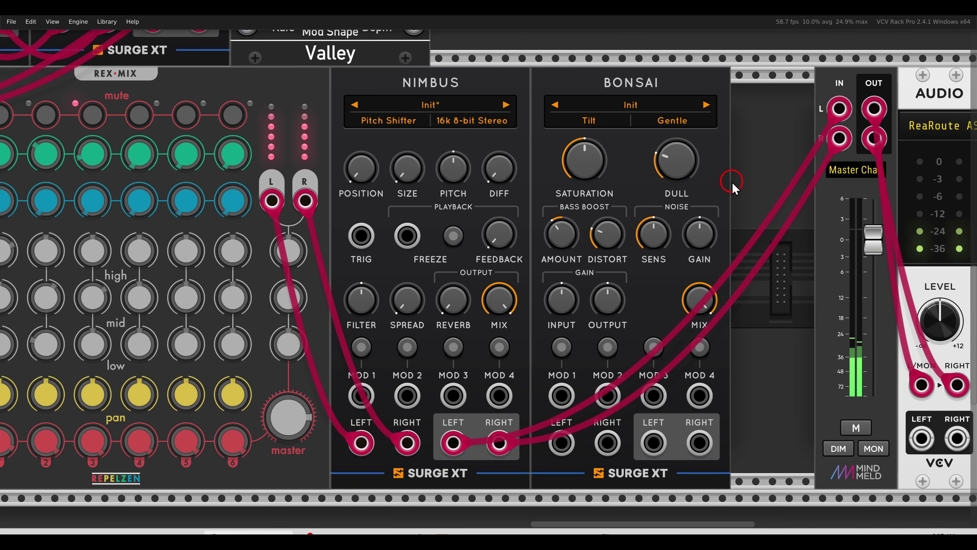
pyautogui.moveTo(840, 109); pyautogui.dragTo(805, 127)
pyautogui.moveTo(840, 138); pyautogui.dragTo(792, 144)
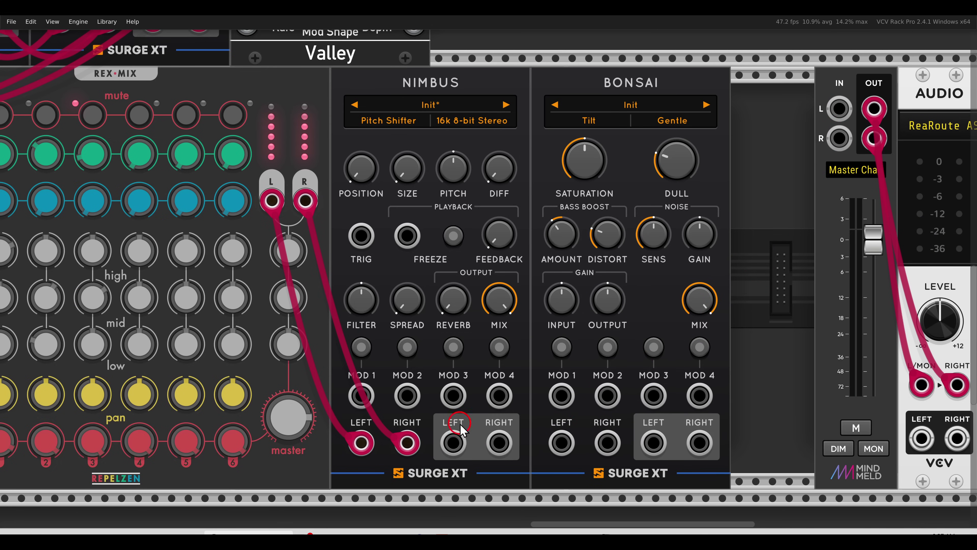
# Step: Patch Nimbus's stereo outputs into Bonsai's inputs, and Bonsai's left and right outputs into the master channel
pyautogui.scroll(-3, 481, 399)
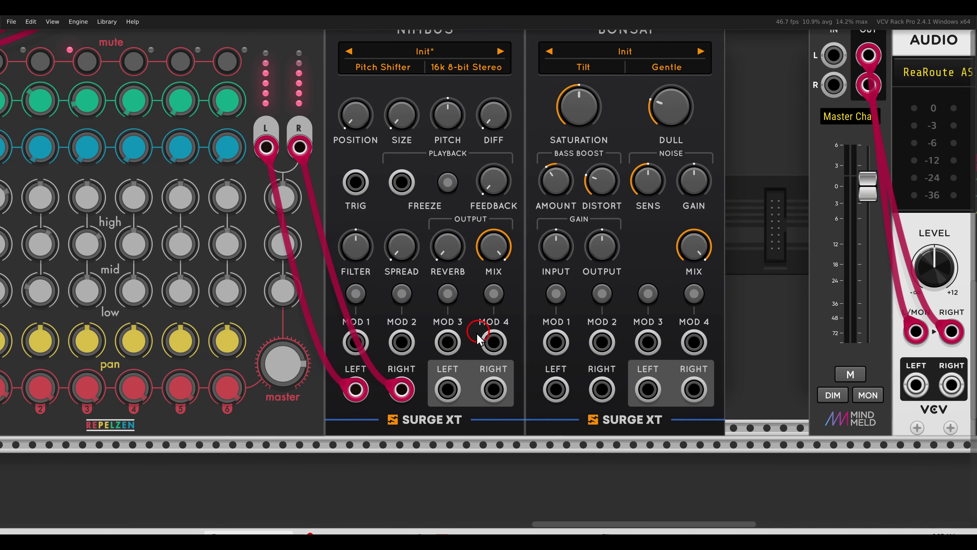
pyautogui.rightClick(446, 391)
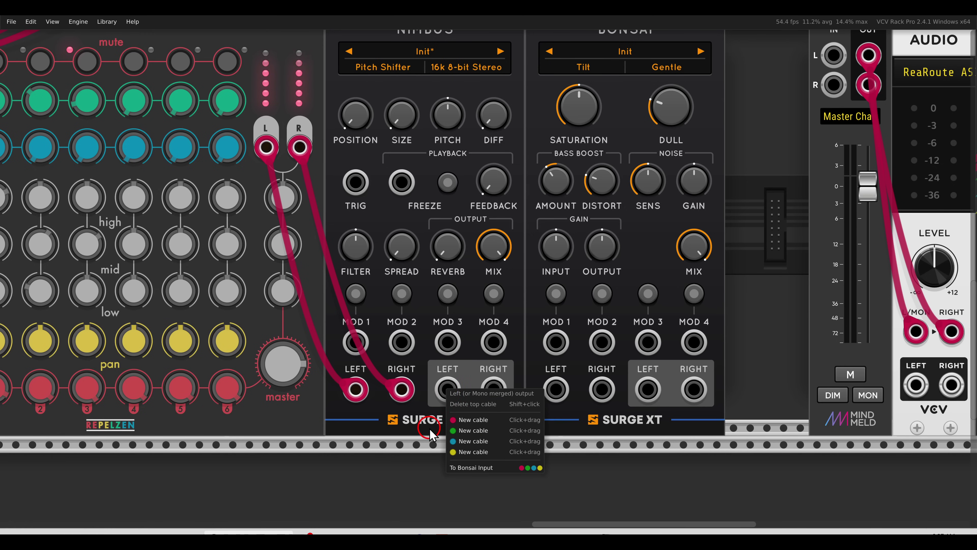
pyautogui.click(516, 467)
pyautogui.moveTo(738, 219); pyautogui.dragTo(667, 292)
pyautogui.moveTo(579, 459); pyautogui.dragTo(765, 138)
pyautogui.moveTo(768, 163); pyautogui.dragTo(631, 462)
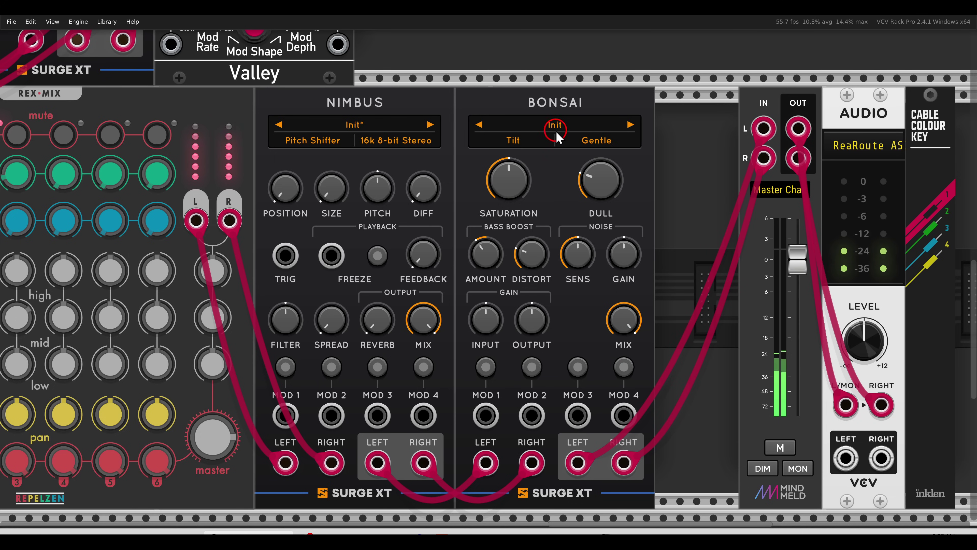
# Step: Load Bonsai's Soft preset, adjust its bass boost and noise controls, and raise its Output gain to a little over 2 dB
pyautogui.click(554, 124)
pyautogui.click(548, 170)
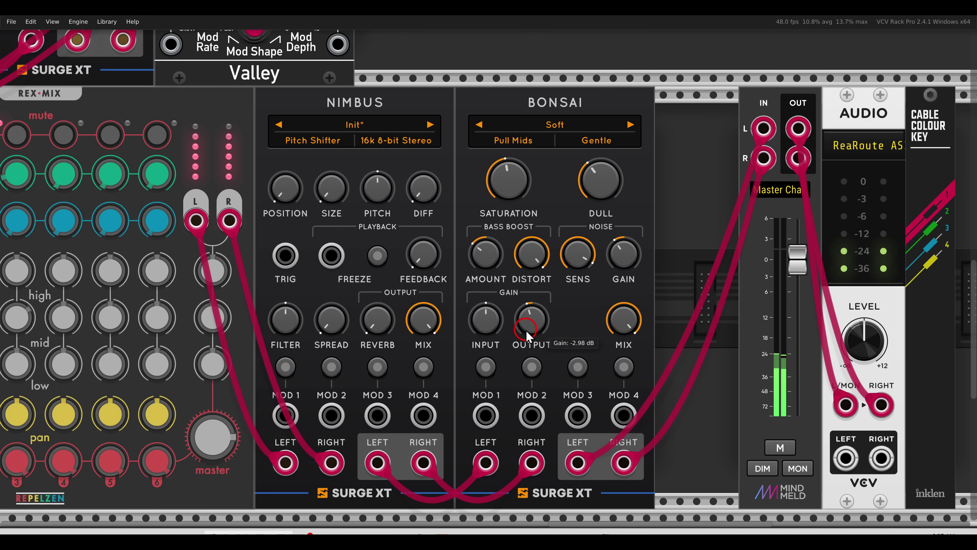
pyautogui.moveTo(527, 334); pyautogui.dragTo(511, 310)
pyautogui.moveTo(519, 255); pyautogui.dragTo(482, 241)
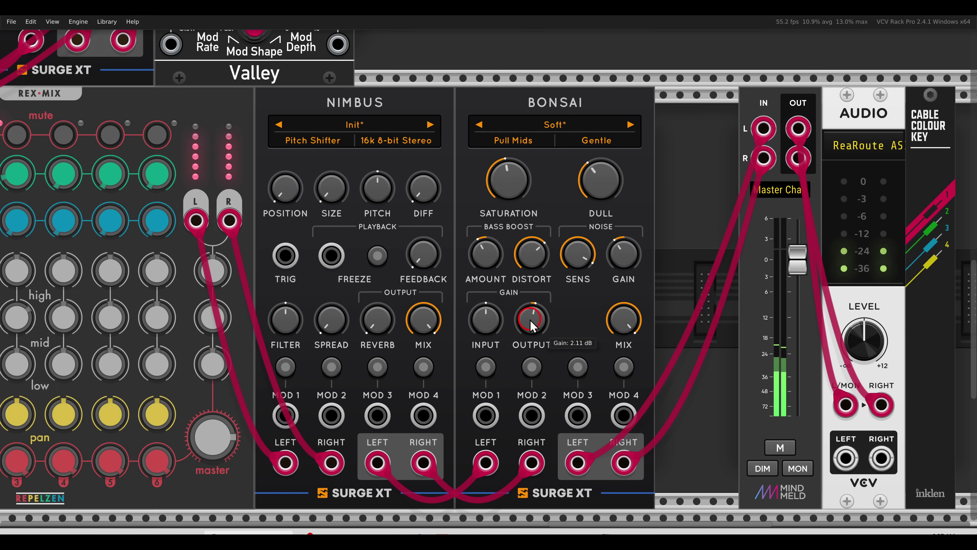
pyautogui.moveTo(530, 320); pyautogui.dragTo(523, 314)
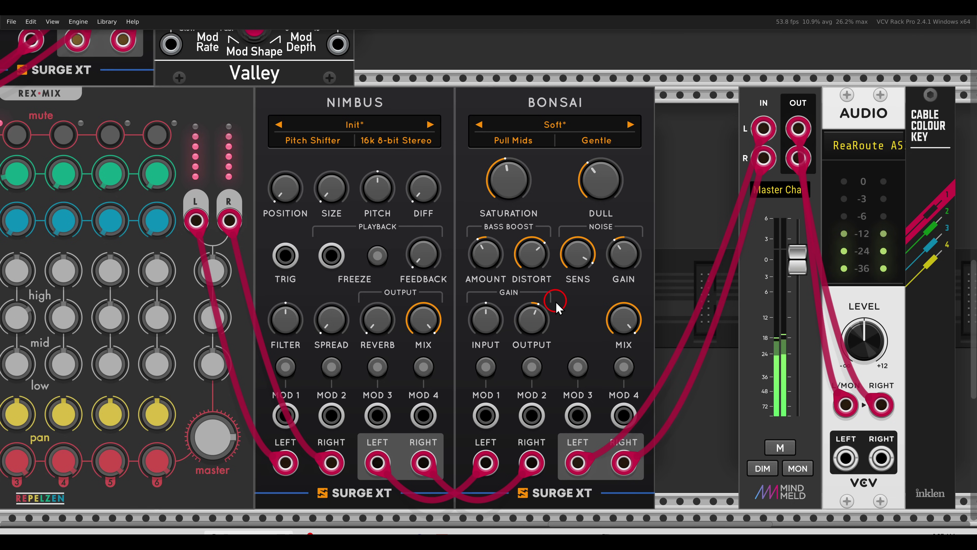
pyautogui.moveTo(626, 263)
pyautogui.moveTo(620, 257)
pyautogui.mouseDown()
pyautogui.moveTo(592, 192)
pyautogui.moveTo(616, 266)
pyautogui.mouseUp()
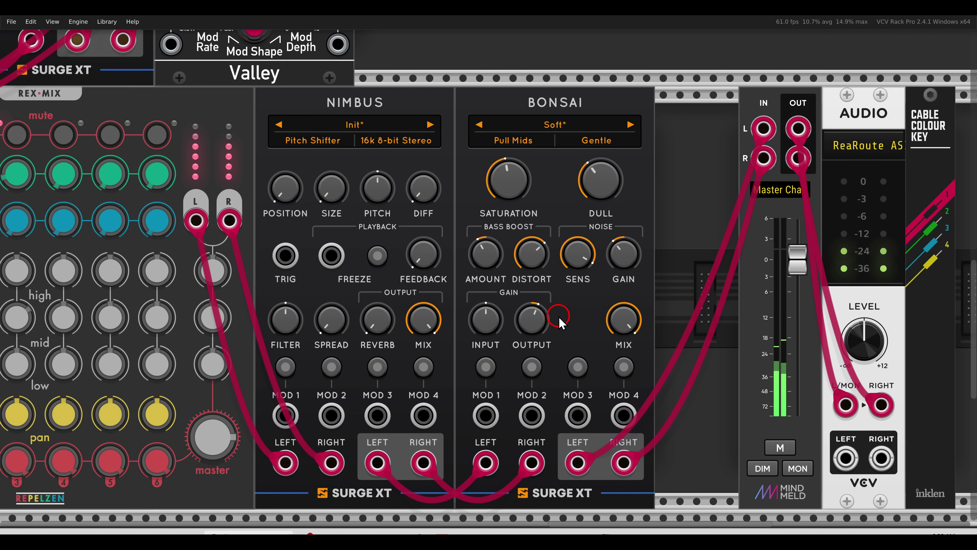
# Step: Unmute channel 3 on the REX-MIX mixer and fine-tune Bonsai's Output gain to about 2.6 dB
pyautogui.moveTo(332, 257); pyautogui.dragTo(444, 250)
pyautogui.doubleClick(640, 328)
pyautogui.moveTo(338, 300); pyautogui.dragTo(437, 299)
pyautogui.click(232, 145)
pyautogui.moveTo(739, 328); pyautogui.dragTo(726, 319)
pyautogui.scroll(-2, 726, 315)
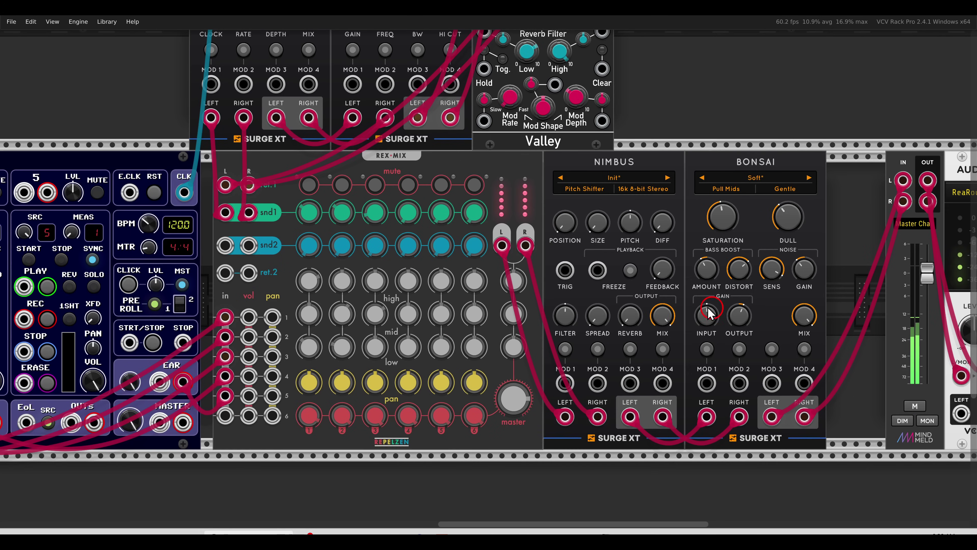
# Step: Slightly raise the Drive and Feedback of the Surge XT Distortion in the send effects row
pyautogui.moveTo(634, 284); pyautogui.dragTo(702, 429)
pyautogui.moveTo(430, 63); pyautogui.dragTo(430, 54)
pyautogui.moveTo(493, 62); pyautogui.dragTo(492, 51)
pyautogui.moveTo(728, 277); pyautogui.dragTo(512, 131)
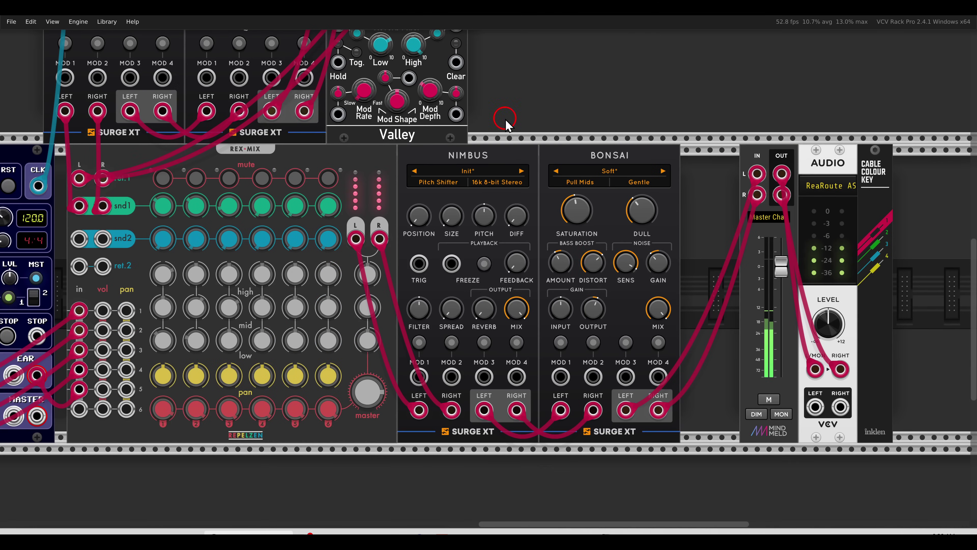
pyautogui.click(587, 315)
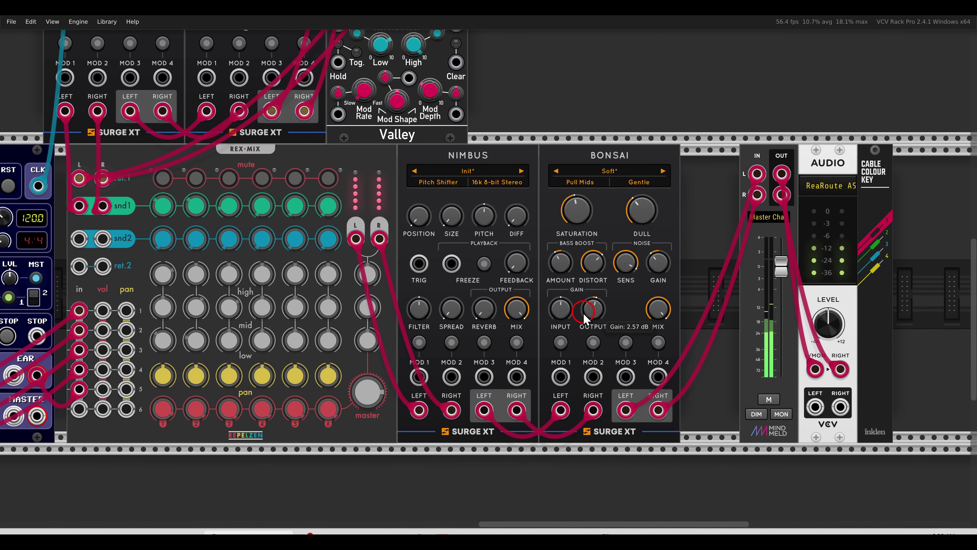
# Step: Try Nimbus's Feedback, Size and manual Freeze controls on the mix, switching Freeze back off
pyautogui.moveTo(417, 304); pyautogui.dragTo(614, 293)
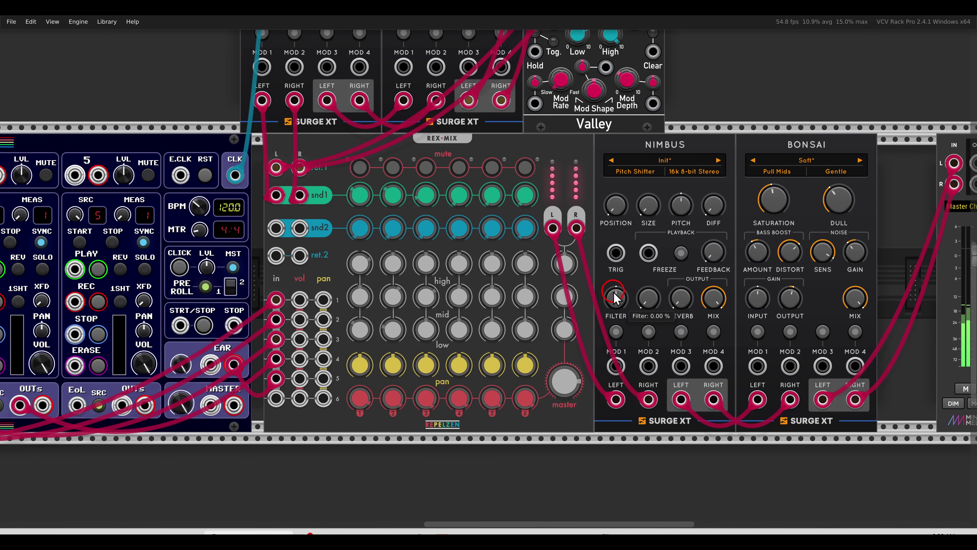
pyautogui.click(746, 297)
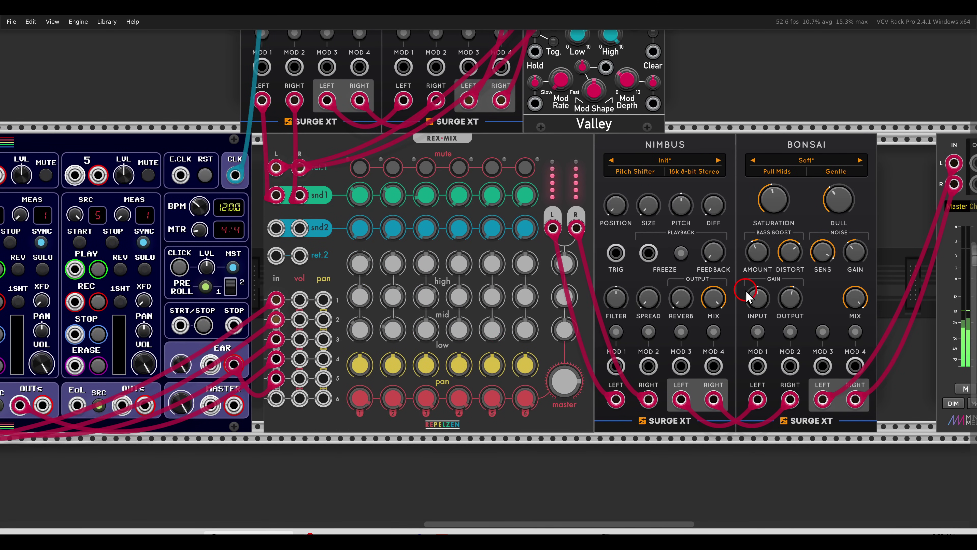
pyautogui.moveTo(718, 258); pyautogui.dragTo(706, 409)
pyautogui.moveTo(647, 212); pyautogui.dragTo(626, 162)
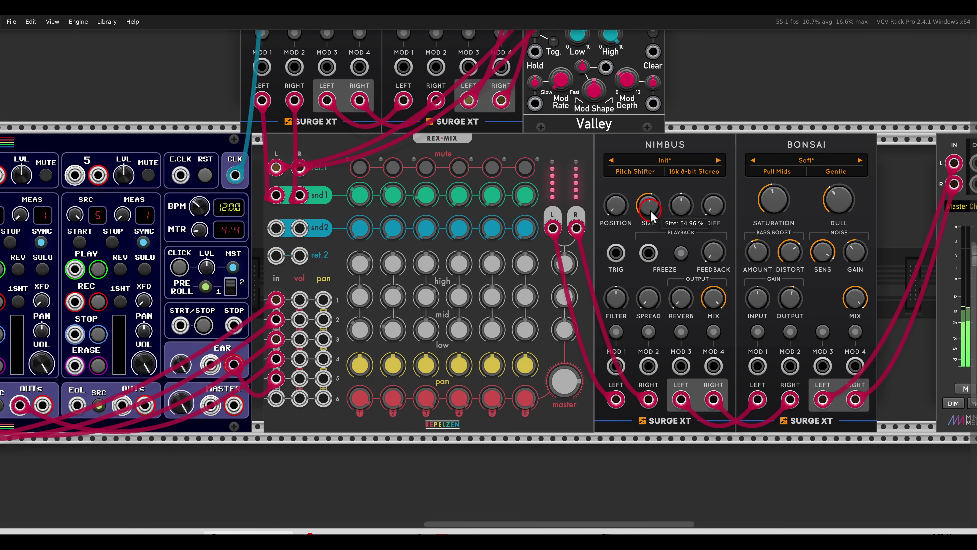
pyautogui.click(681, 253)
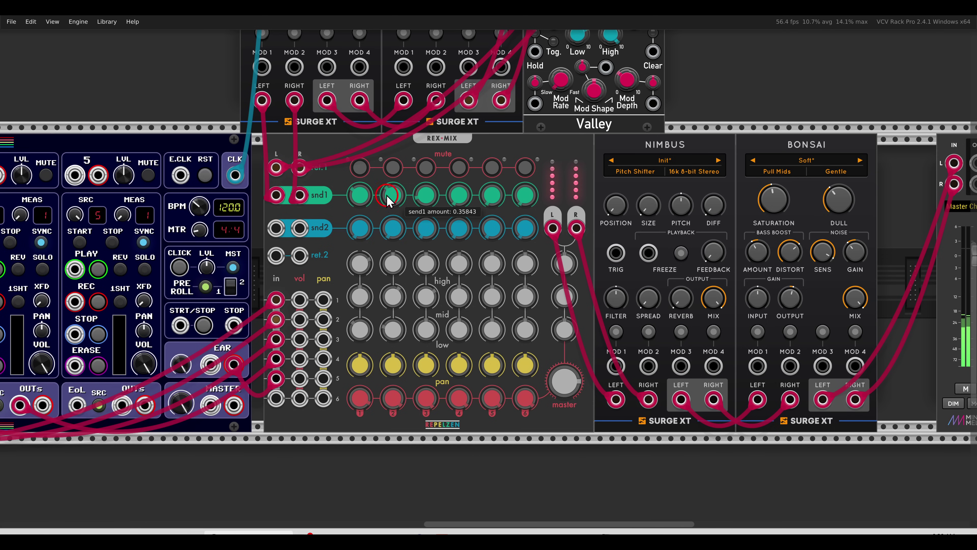
pyautogui.scroll(5, 385, 198)
pyautogui.hscroll(-4, 385, 198)
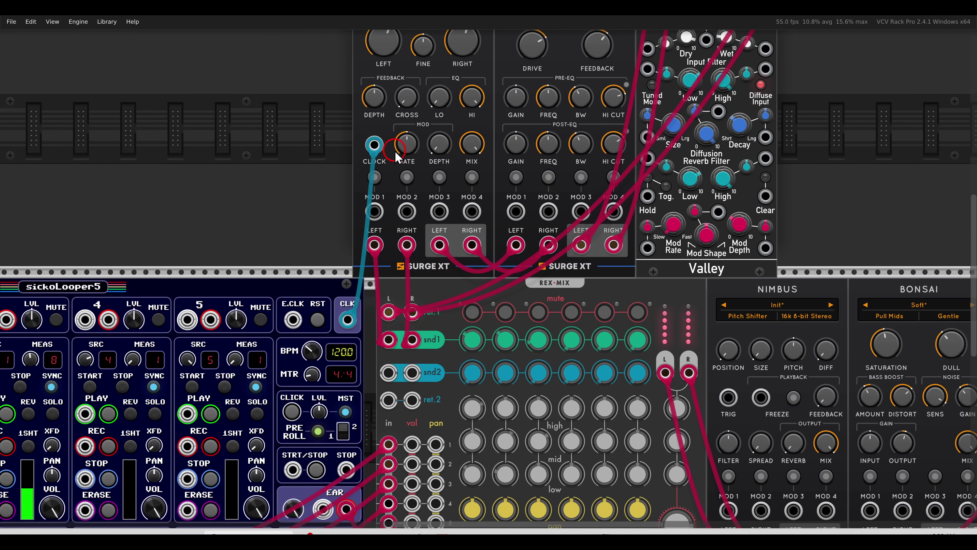
pyautogui.moveTo(404, 125); pyautogui.dragTo(443, 204)
pyautogui.moveTo(664, 329); pyautogui.dragTo(555, 181)
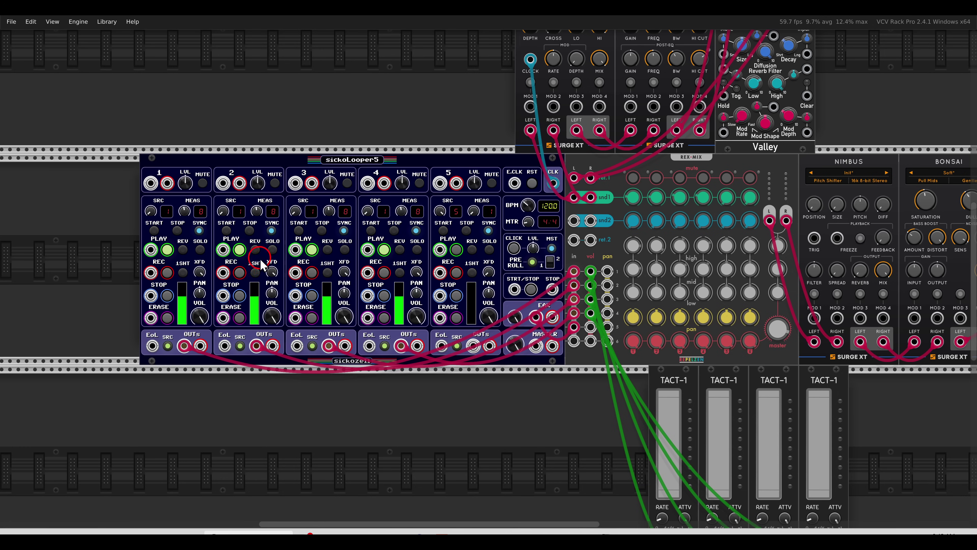
# Step: Fade mixer channels with the TACT-1 touch pads, raising the third pad to 10 and dropping the first and second to 0
pyautogui.moveTo(625, 398); pyautogui.dragTo(501, 420)
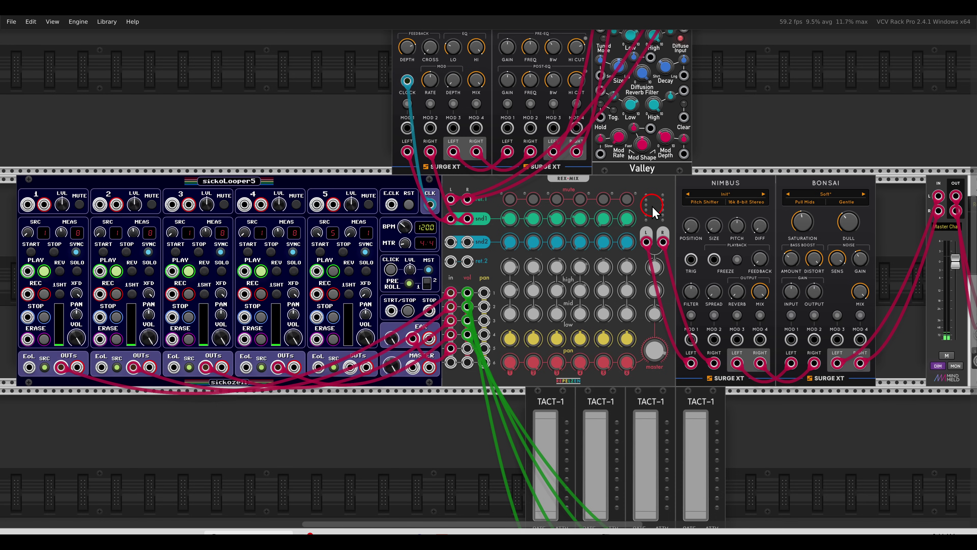
pyautogui.moveTo(653, 207); pyautogui.dragTo(636, 96)
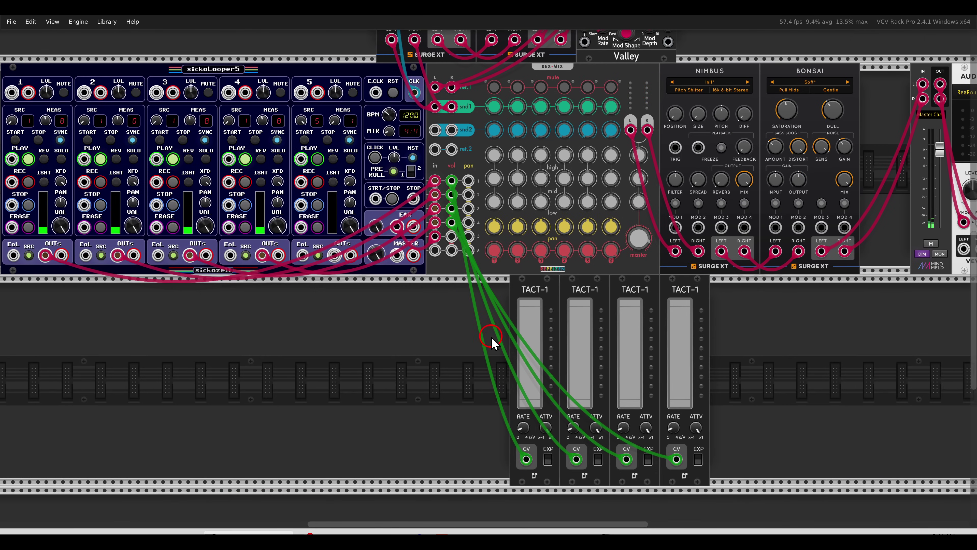
pyautogui.moveTo(466, 388); pyautogui.dragTo(449, 350)
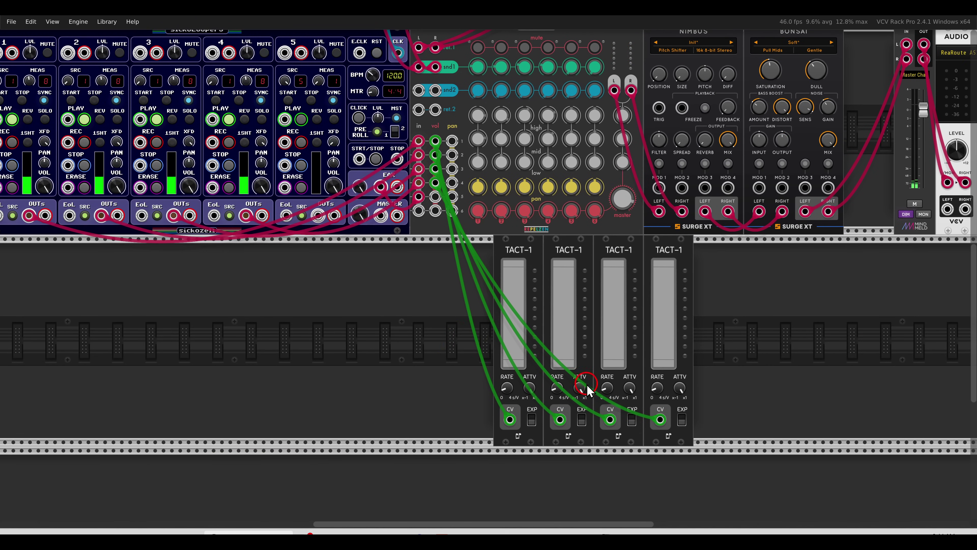
pyautogui.scroll(1, 582, 387)
pyautogui.scroll(2, 581, 386)
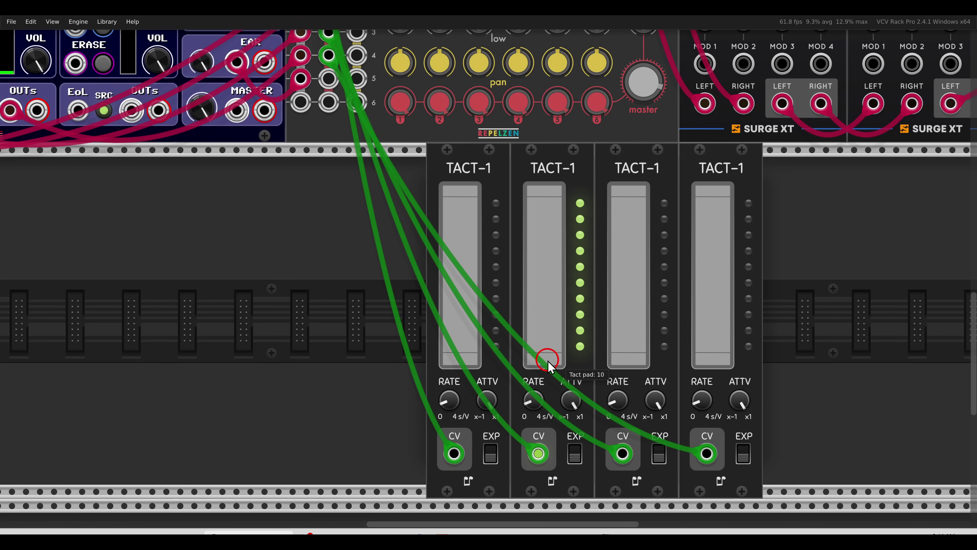
pyautogui.click(621, 191)
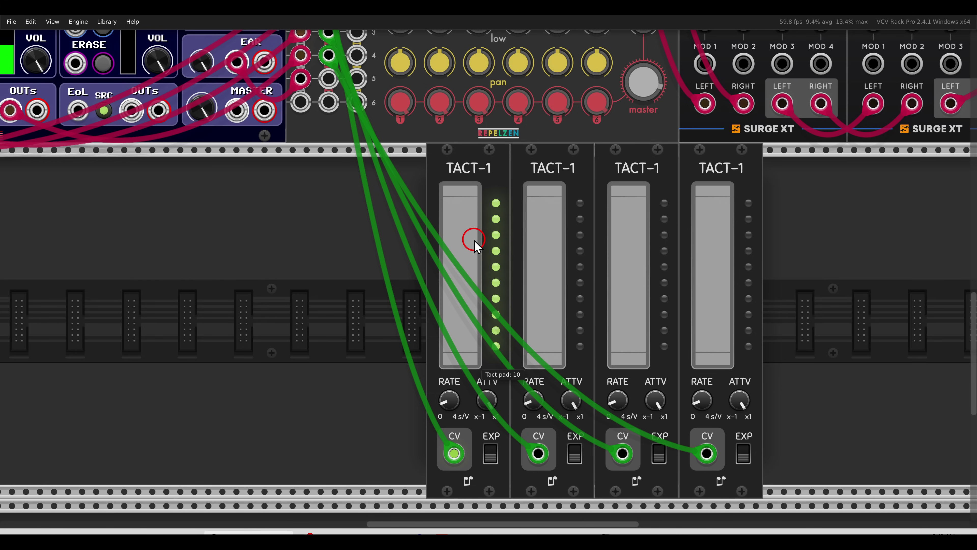
pyautogui.click(470, 359)
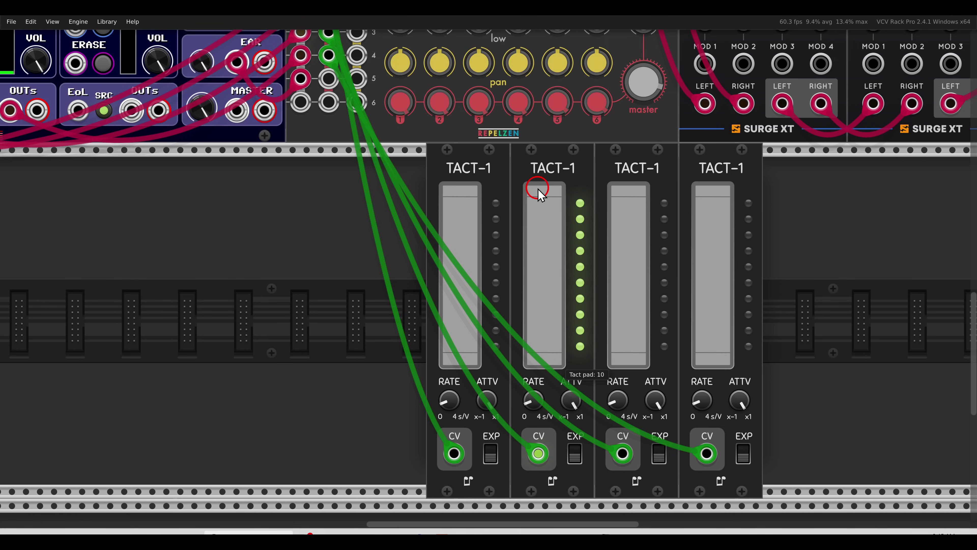
pyautogui.click(551, 360)
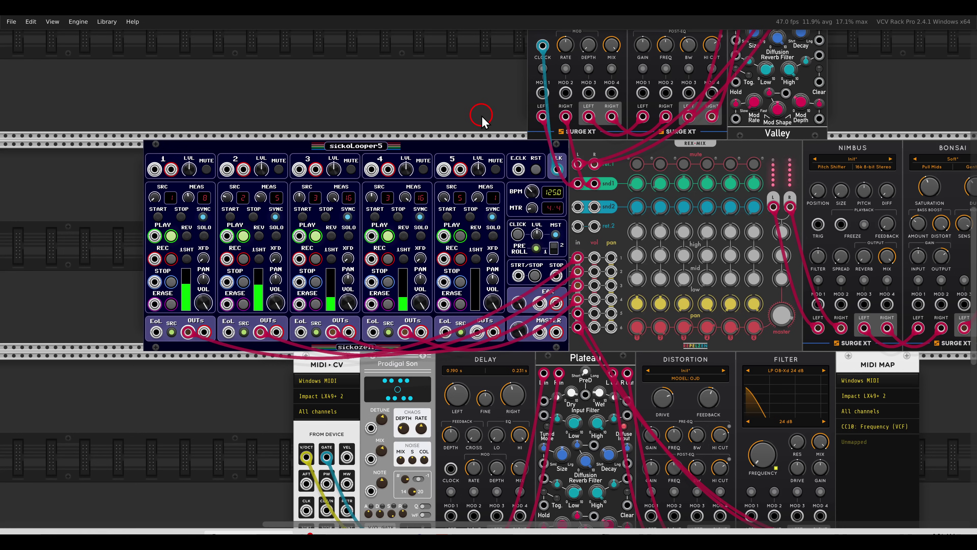
# Step: Examine the synth voice and its effects chain placed below the looper
pyautogui.moveTo(589, 326); pyautogui.dragTo(528, 224)
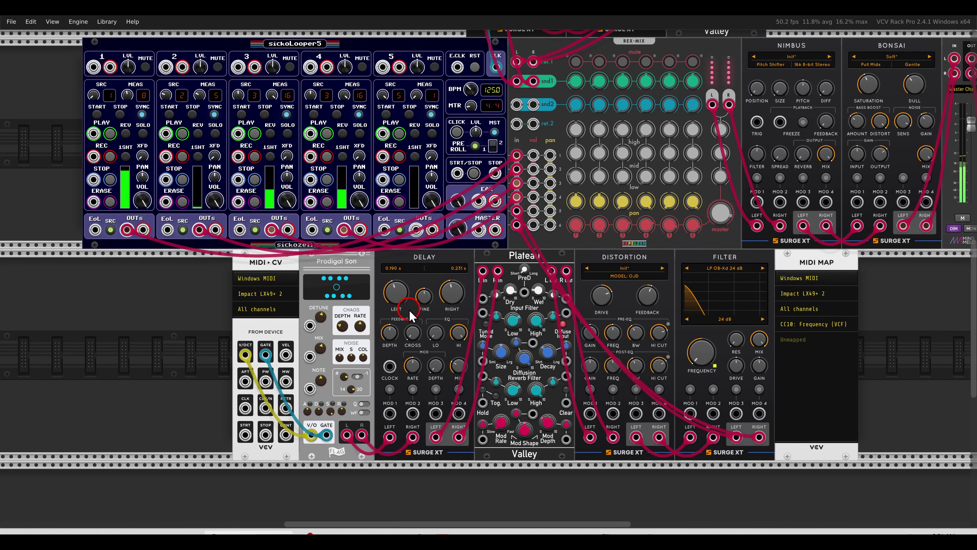